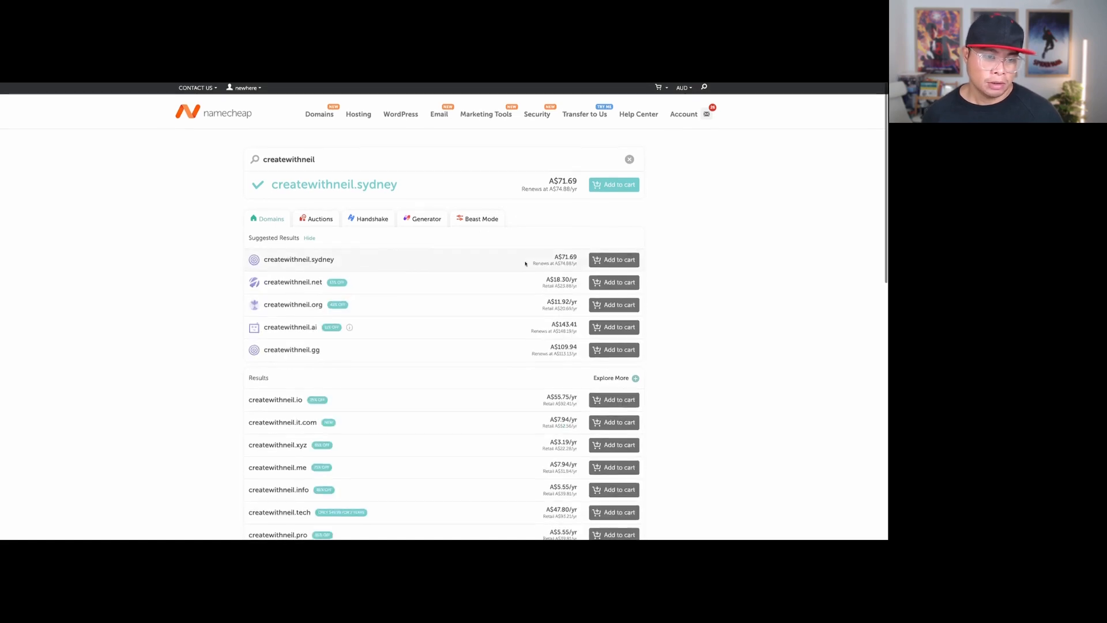
Add the createwithneil.io domain with the Business Email free trial to the cart and proceed to checkout
scroll(523, 248, down, 1)
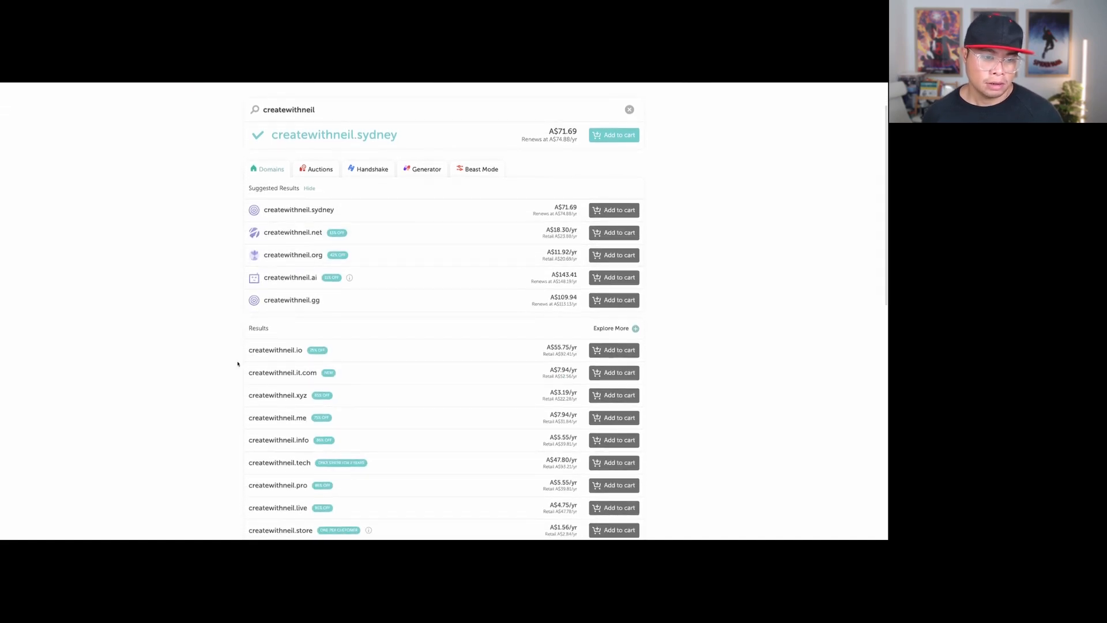
scroll(247, 354, down, 1)
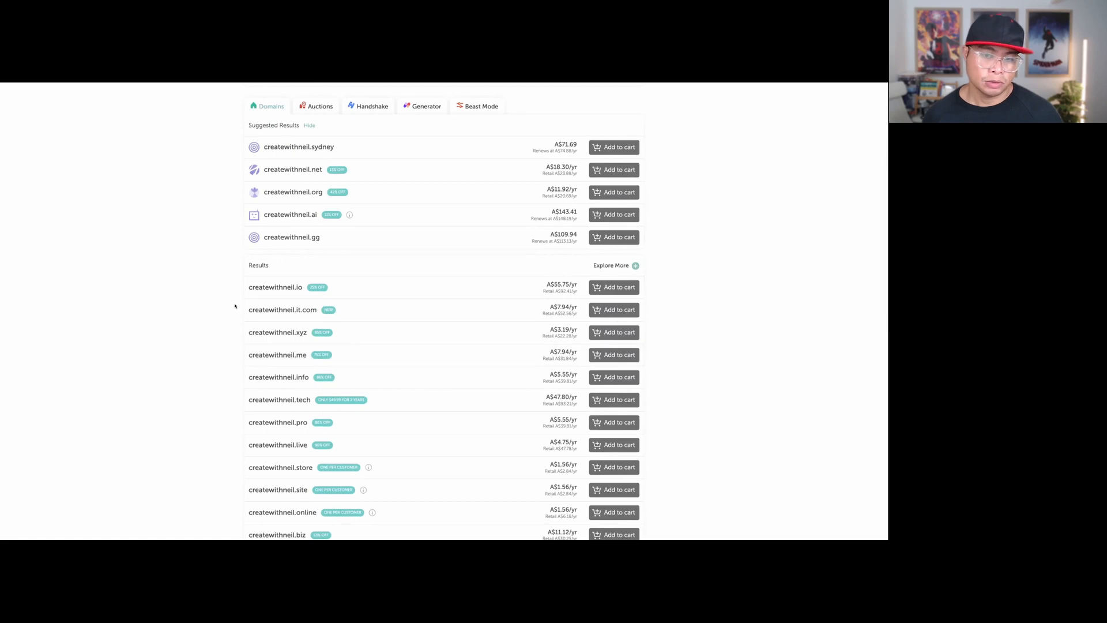
click(597, 291)
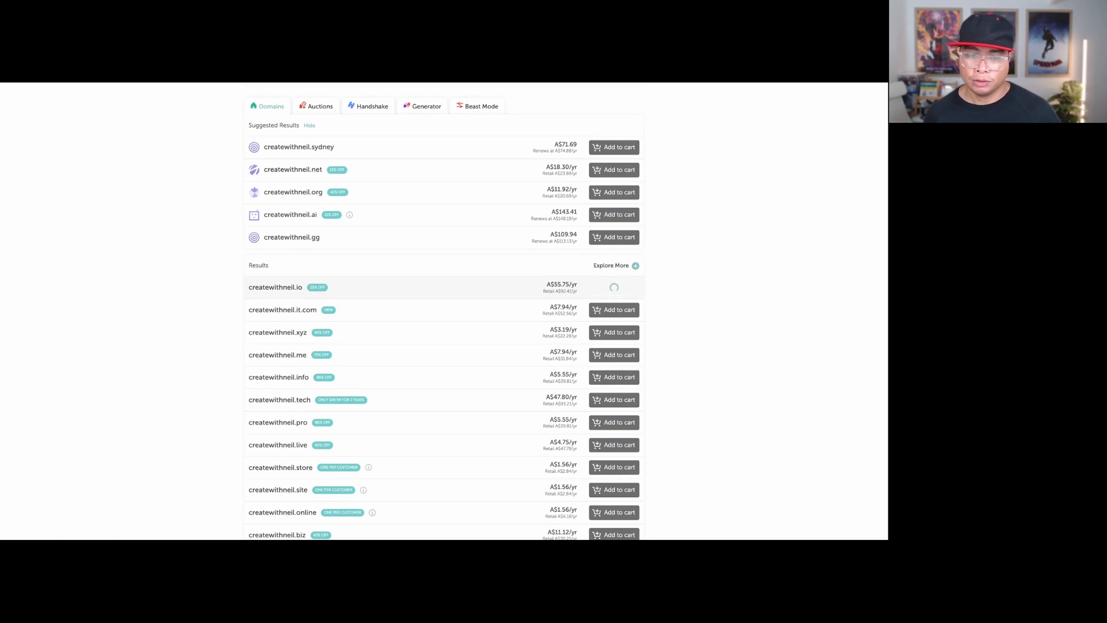
scroll(444, 312, down, 2)
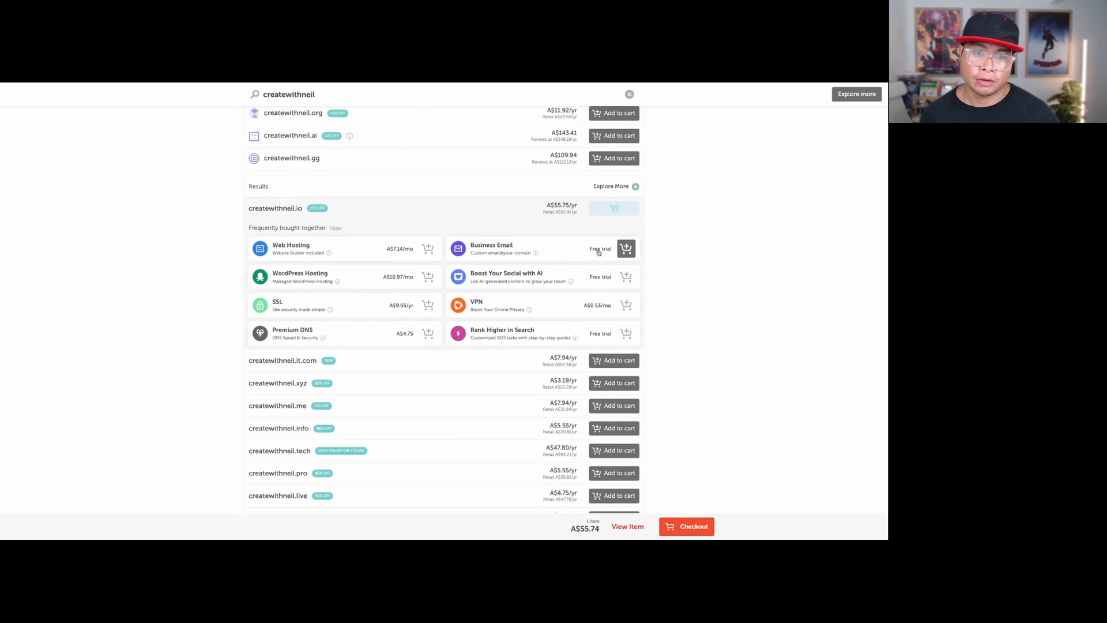
click(620, 250)
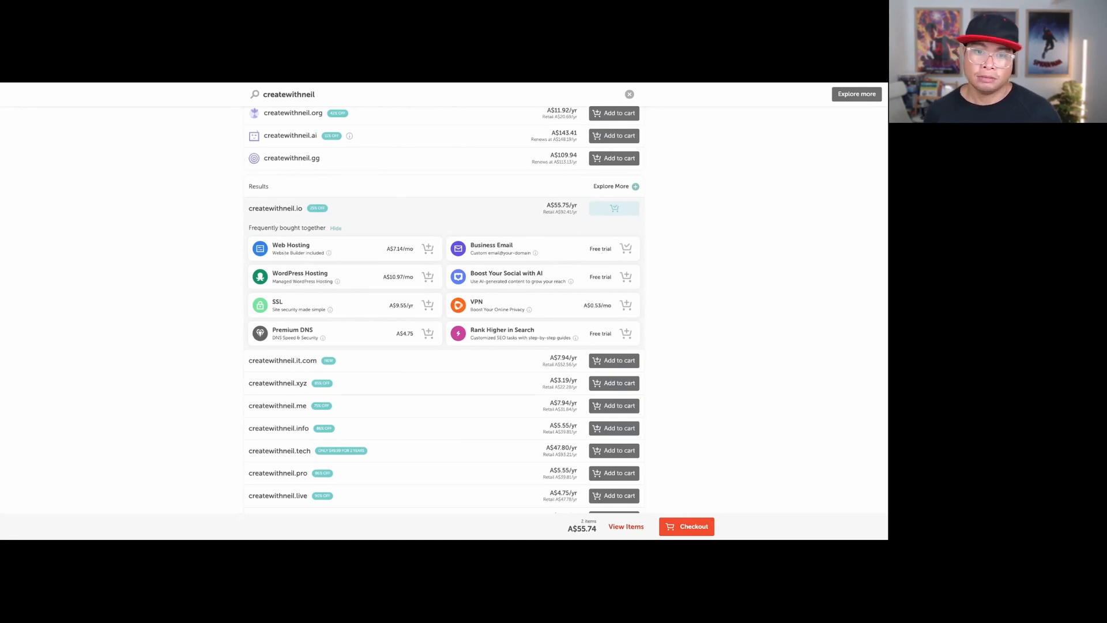
scroll(647, 270, down, 3)
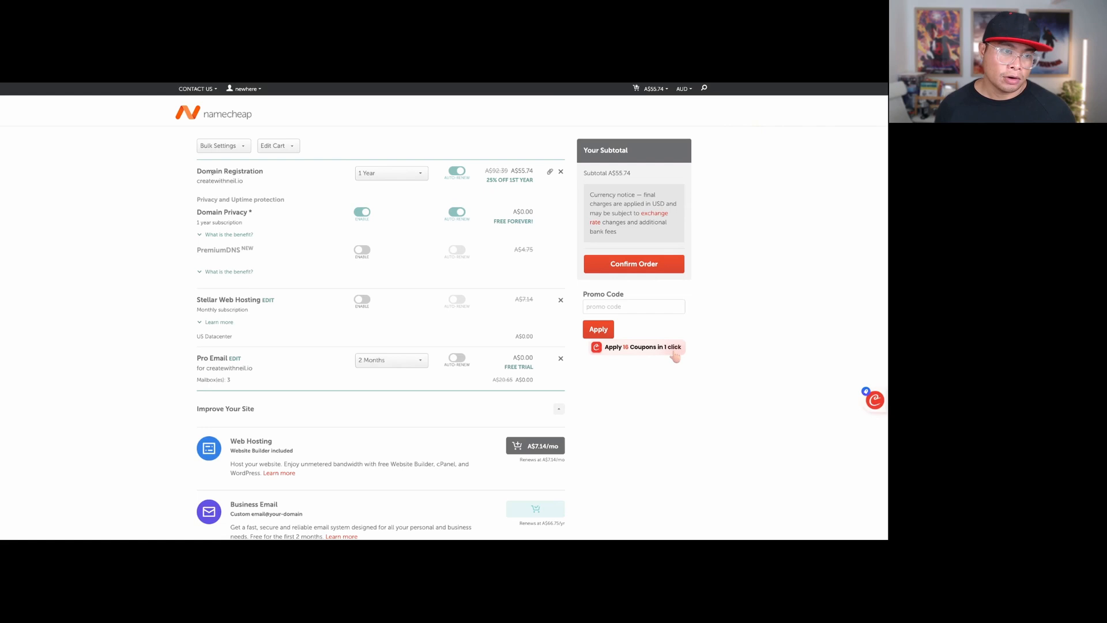
Try a 10-year registration term for createwithneil.io and set it back to 1 Year
drag(252, 180, 196, 181)
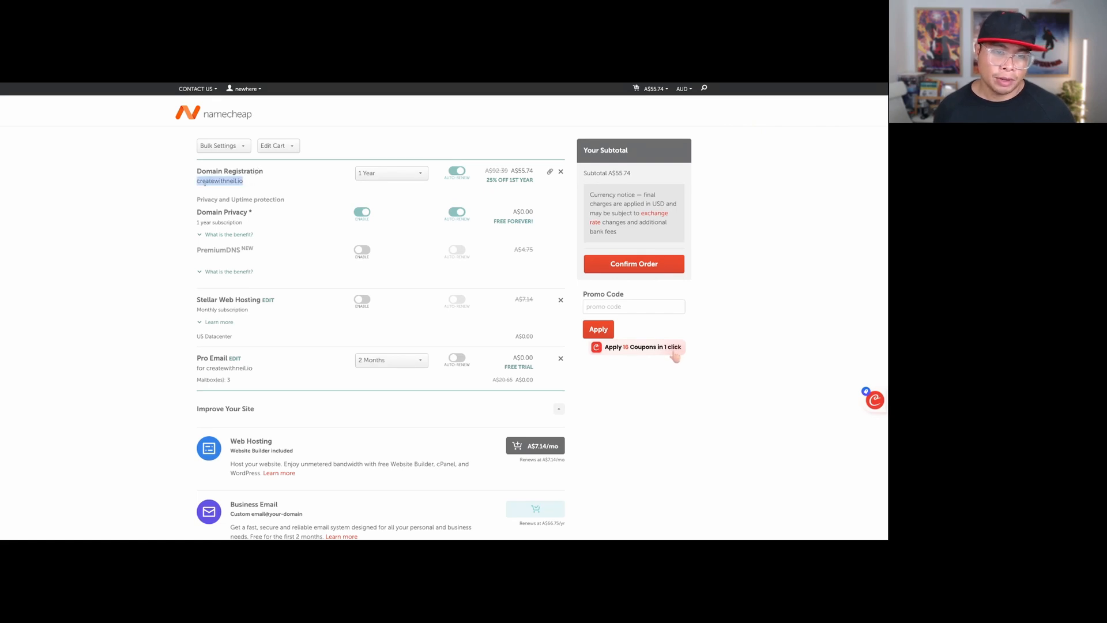
click(419, 174)
scroll(416, 185, down, 3)
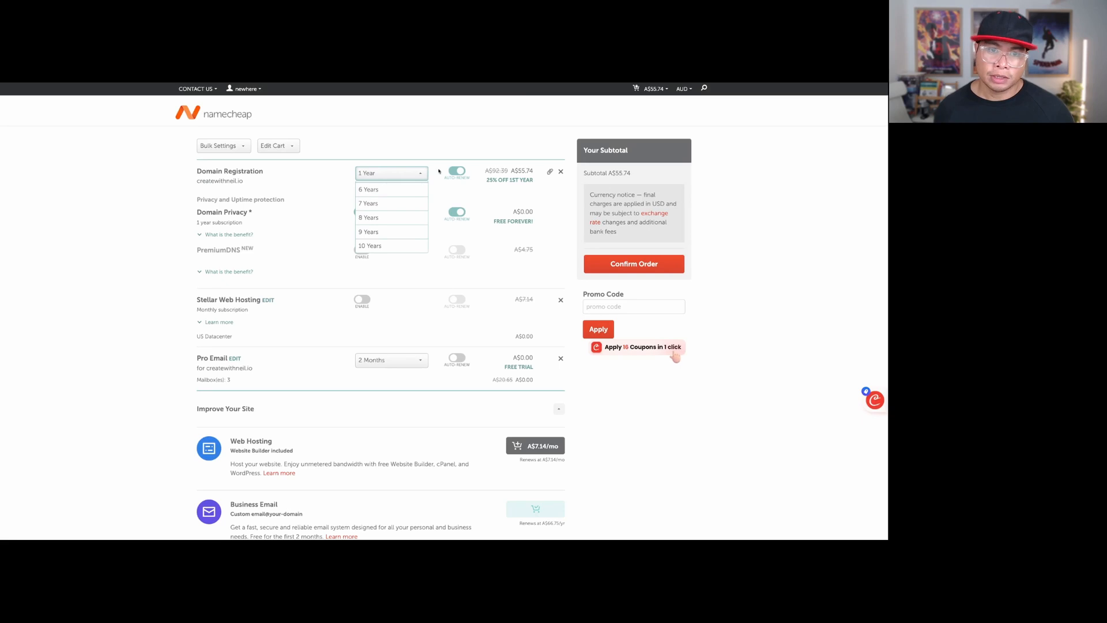
click(383, 244)
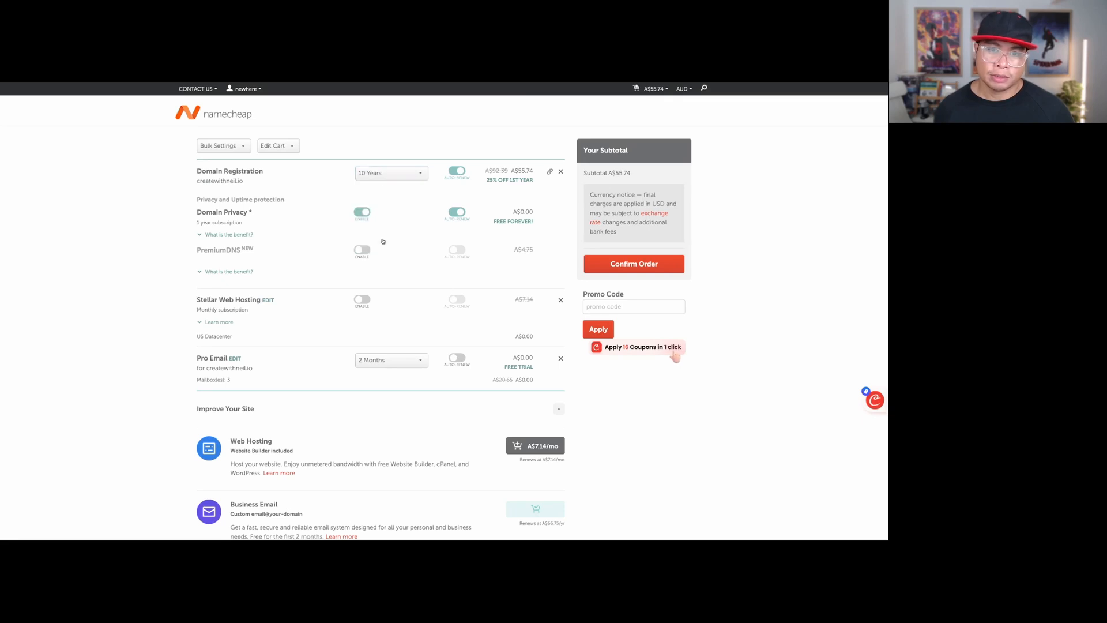
click(406, 175)
scroll(401, 208, up, 3)
click(399, 189)
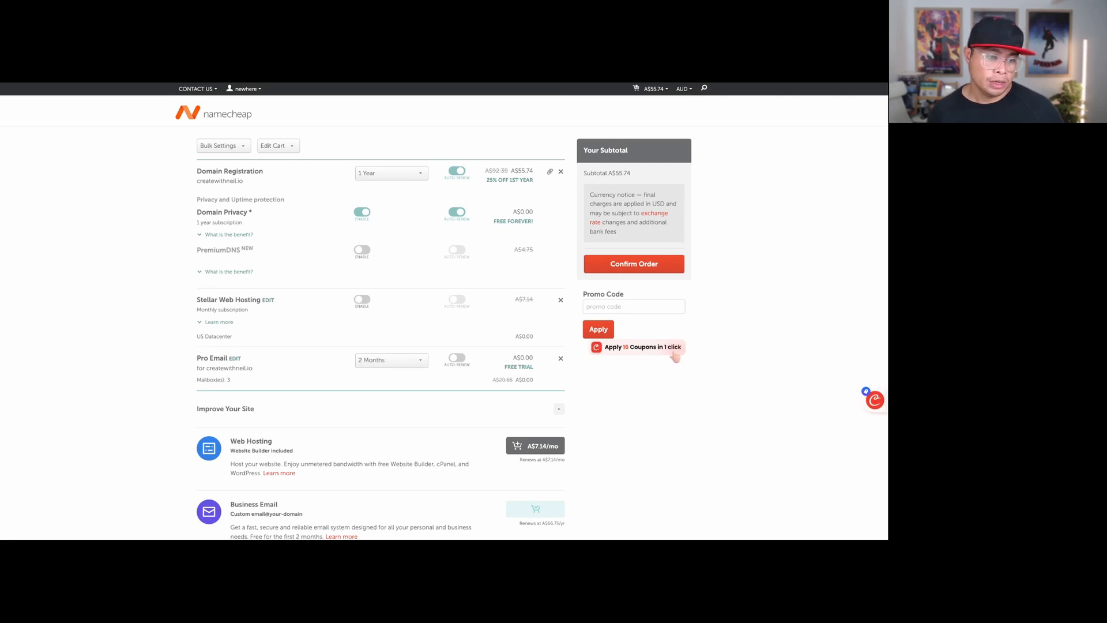
Turn on auto-renew for the Pro Email subscription in the cart and review the suggested site add-ons
scroll(225, 325, down, 1)
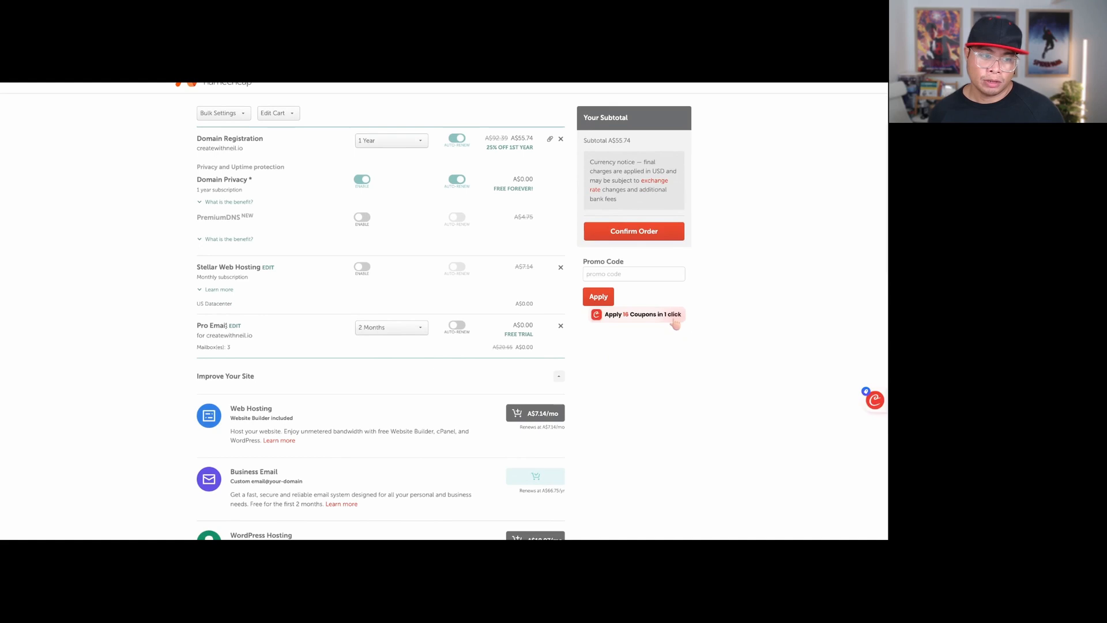
click(455, 326)
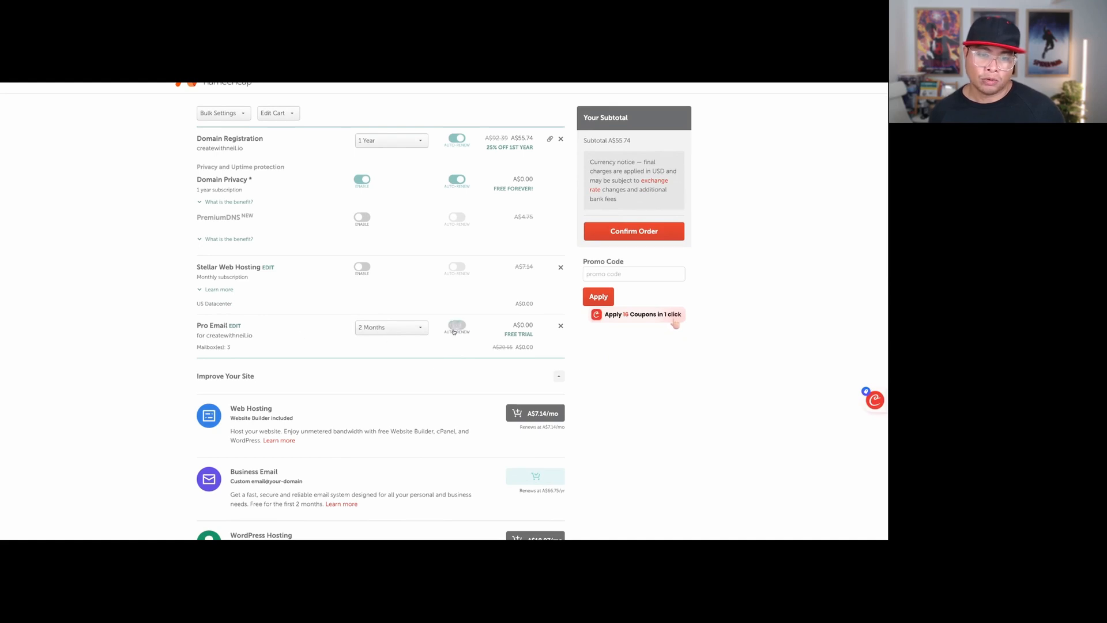
click(384, 329)
click(391, 327)
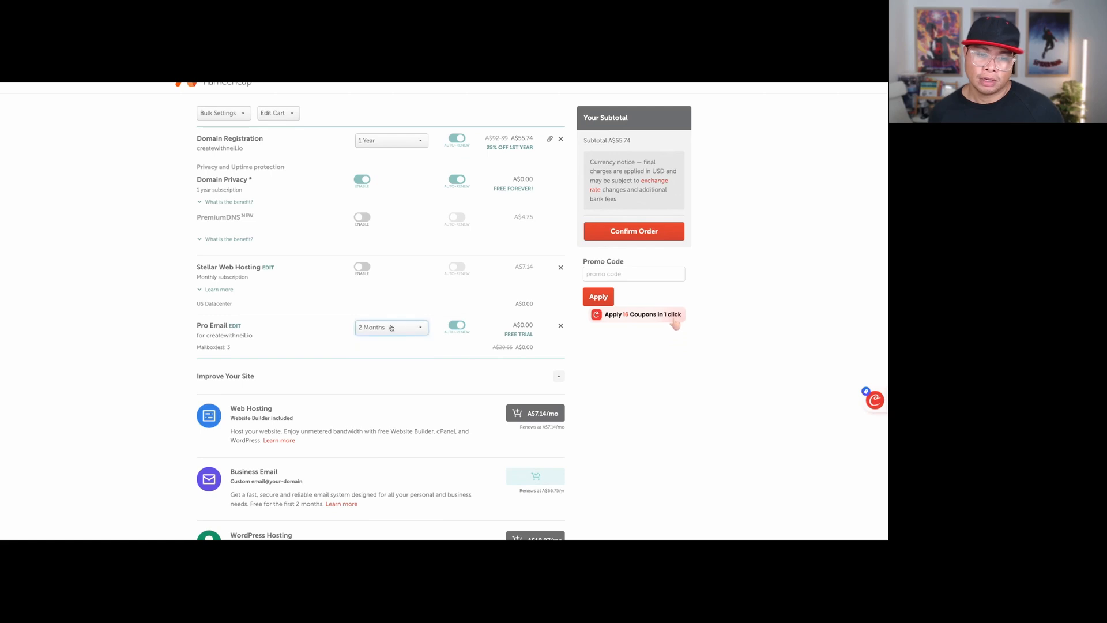
scroll(470, 340, down, 3)
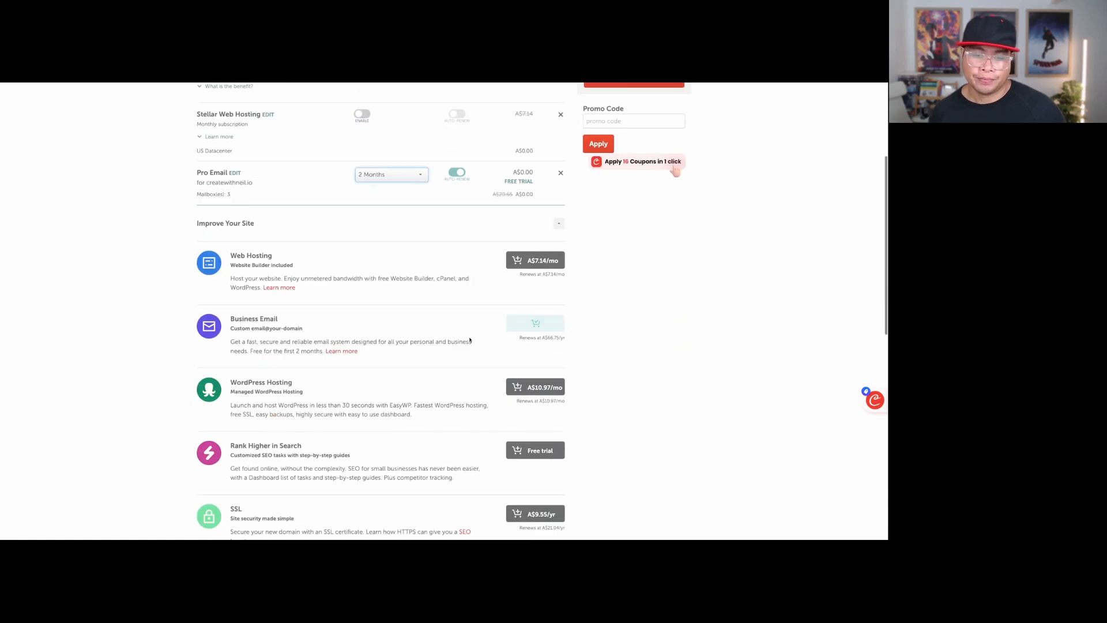
scroll(470, 340, up, 1)
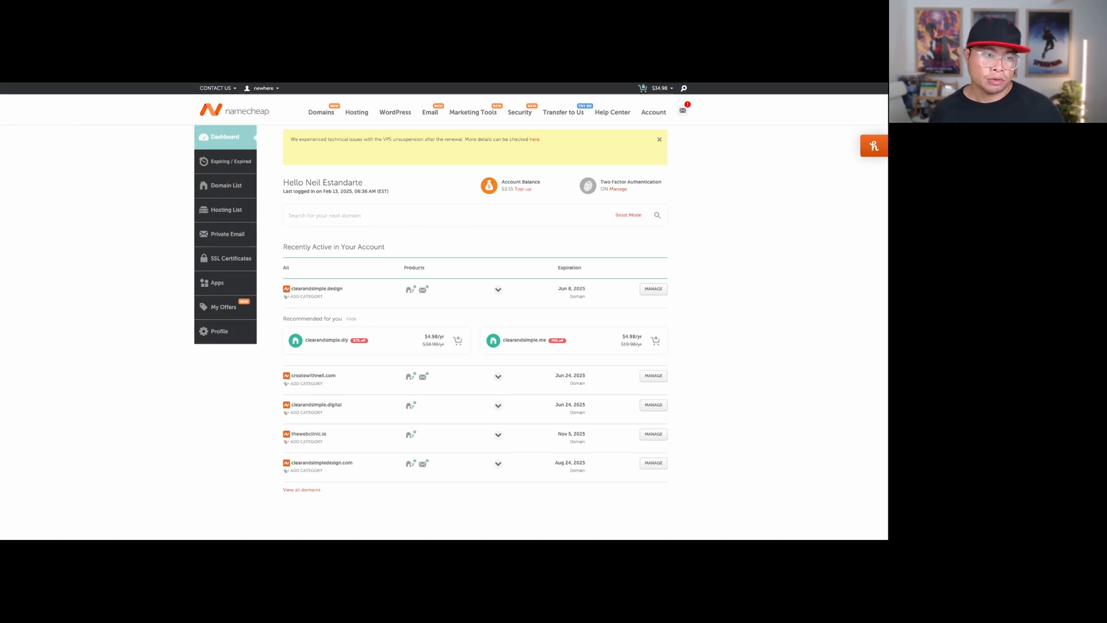
Find createwithneil.com in the account's domain list and open its management details
click(221, 184)
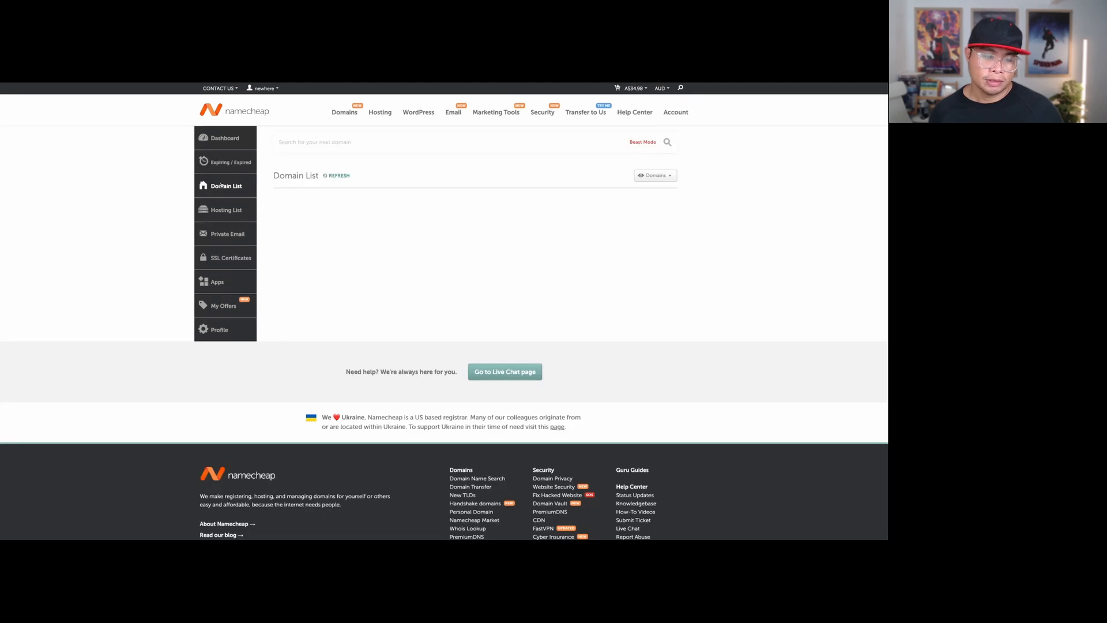
scroll(527, 231, down, 3)
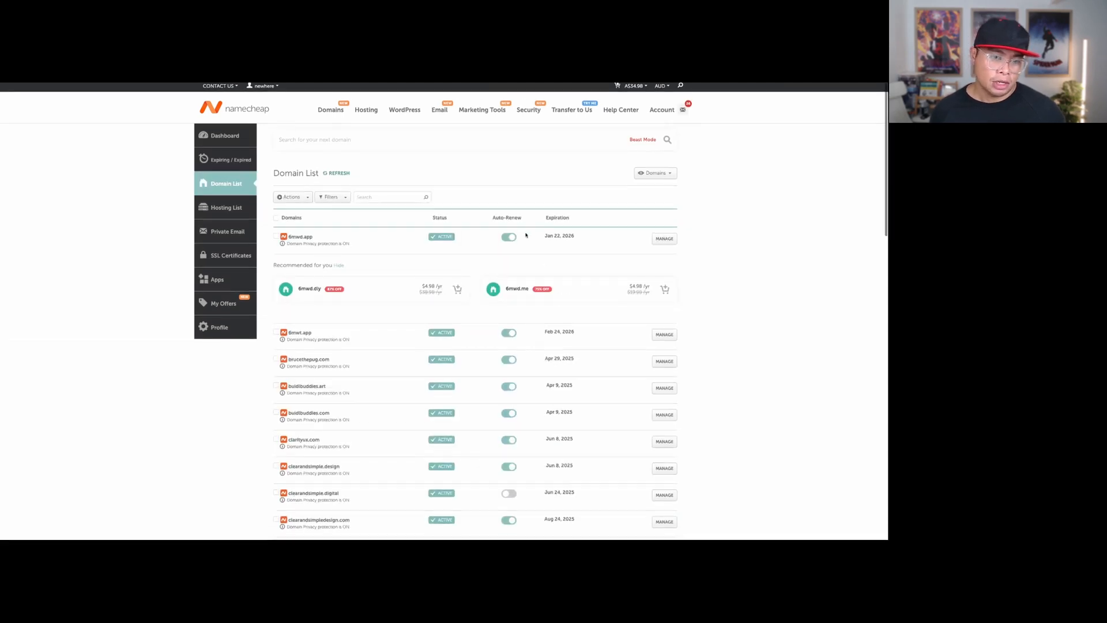
scroll(526, 234, down, 2)
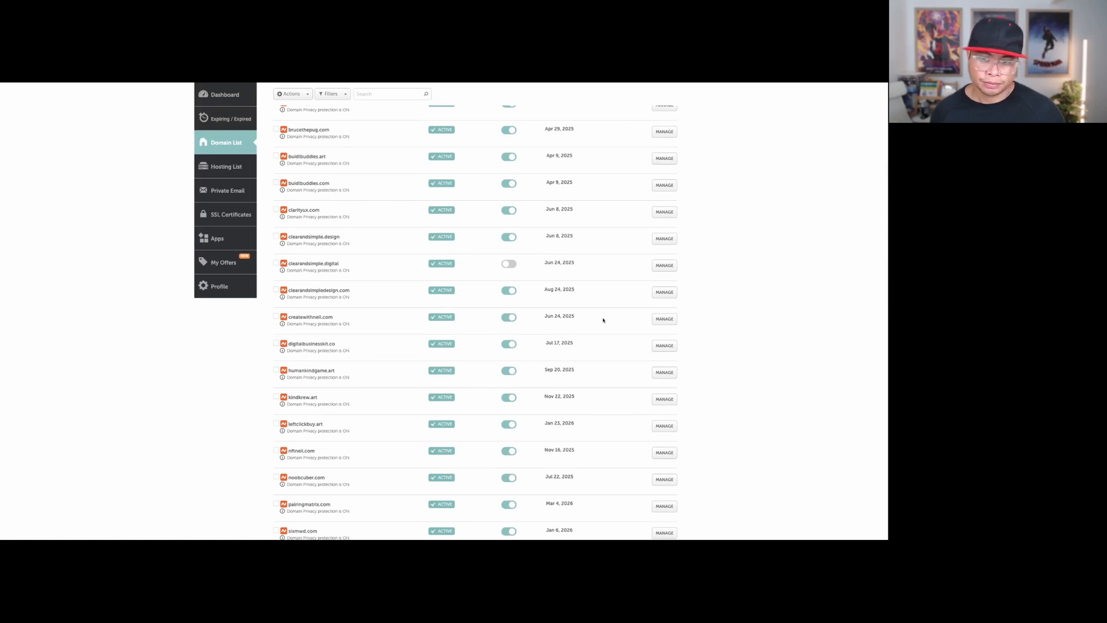
click(665, 318)
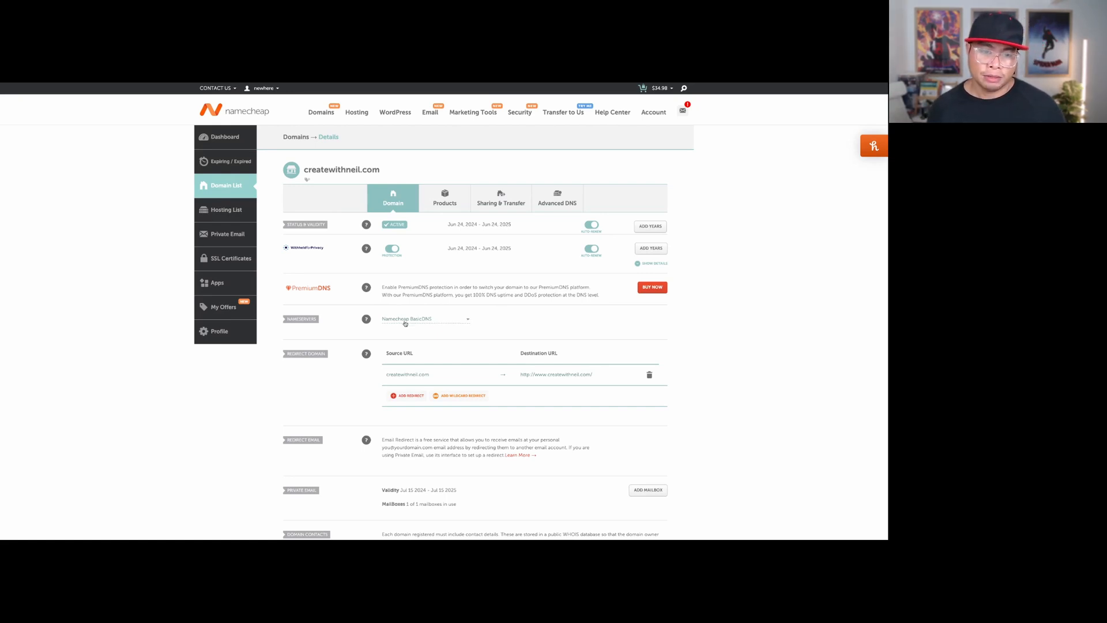
Switch the nameservers of createwithneil.com to Custom DNS and add two extra nameserver entries
click(455, 322)
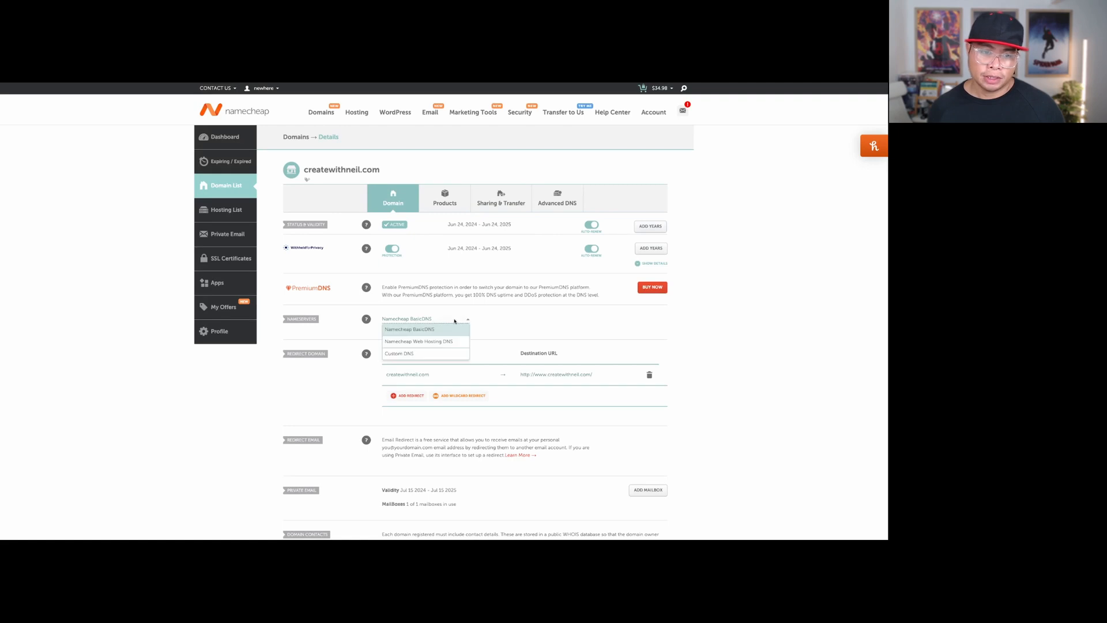
click(441, 354)
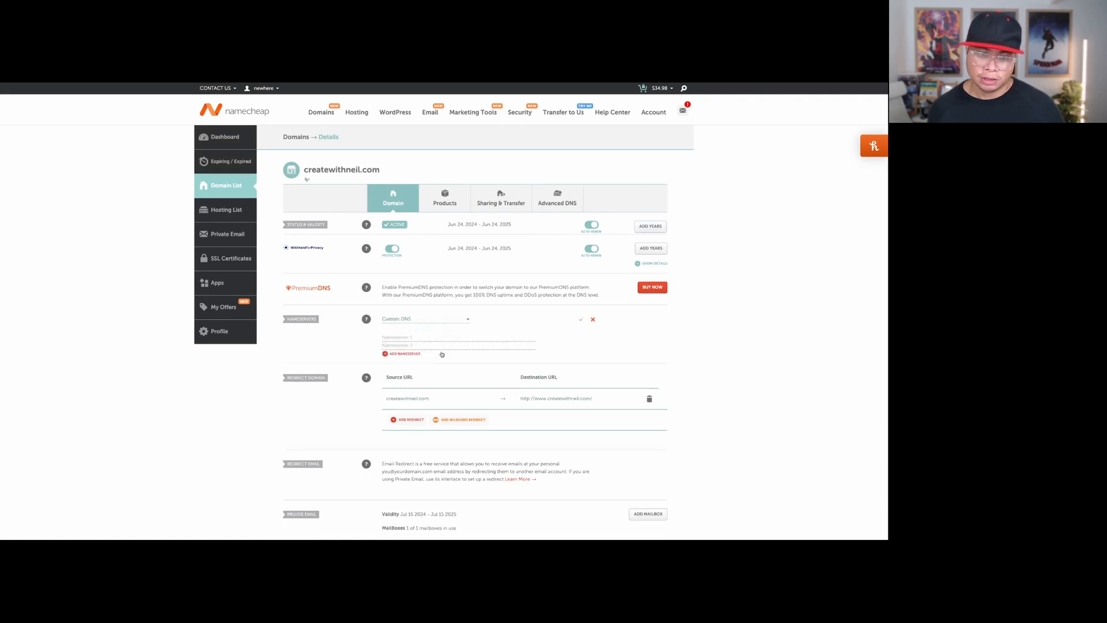
click(402, 354)
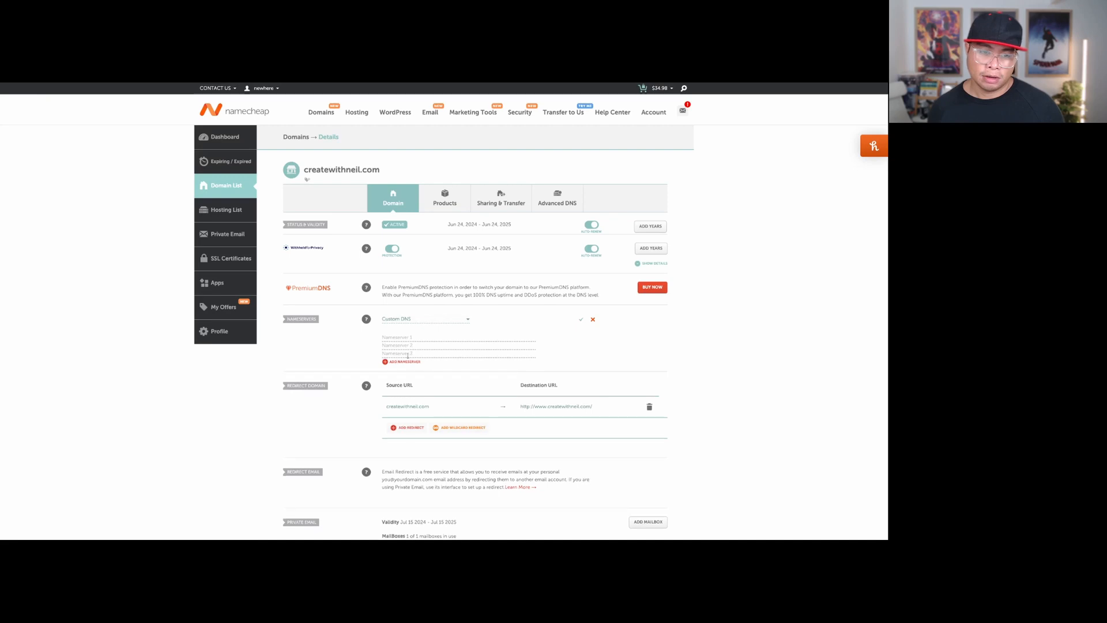
click(408, 362)
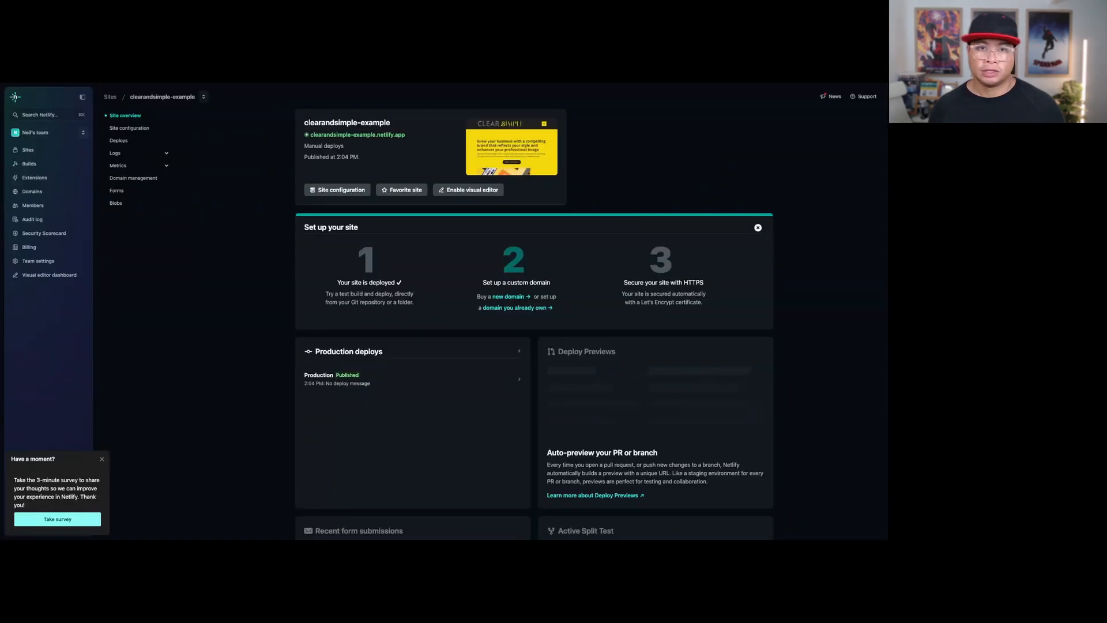
Switch to Netlify and open the clearandsimple-example site from the team's sites list
click(33, 149)
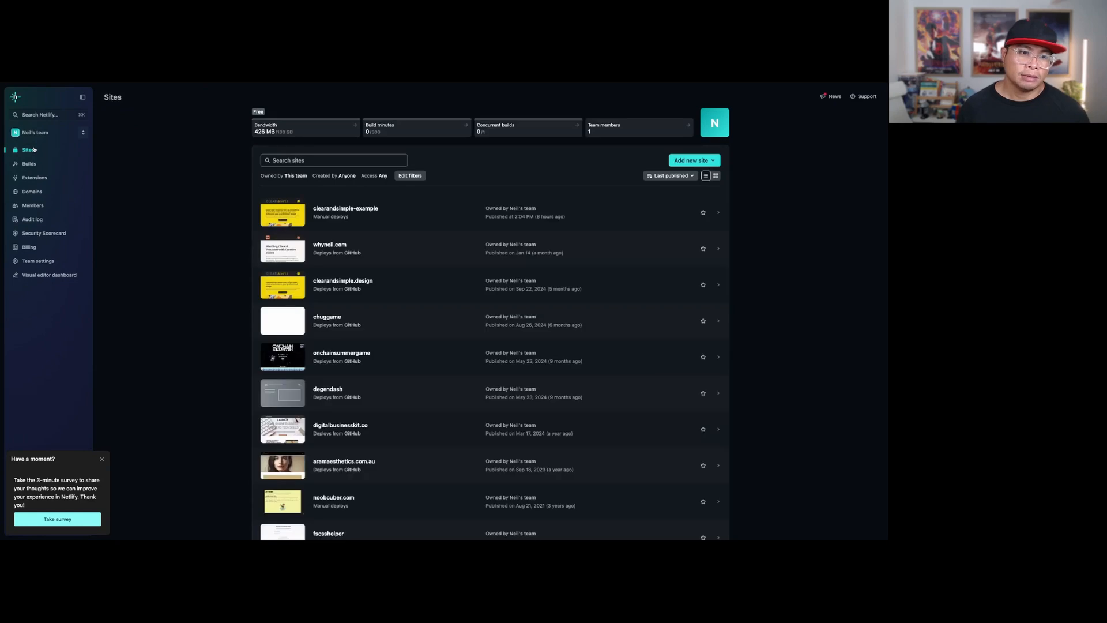
click(441, 216)
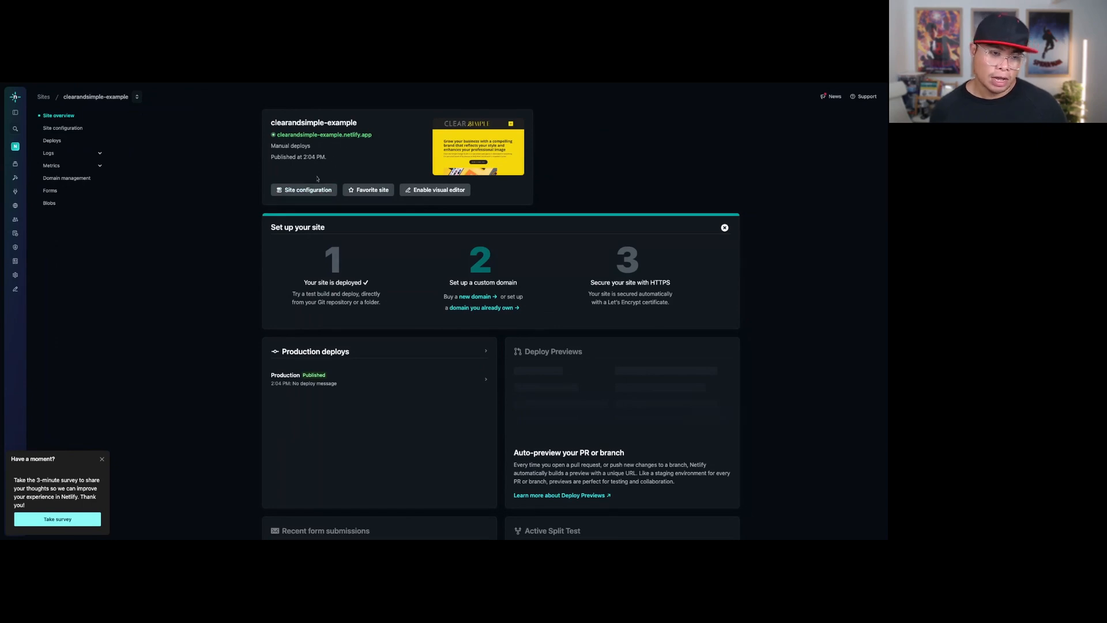
View the site name setting in the site's general configuration and leave it without saving
click(306, 191)
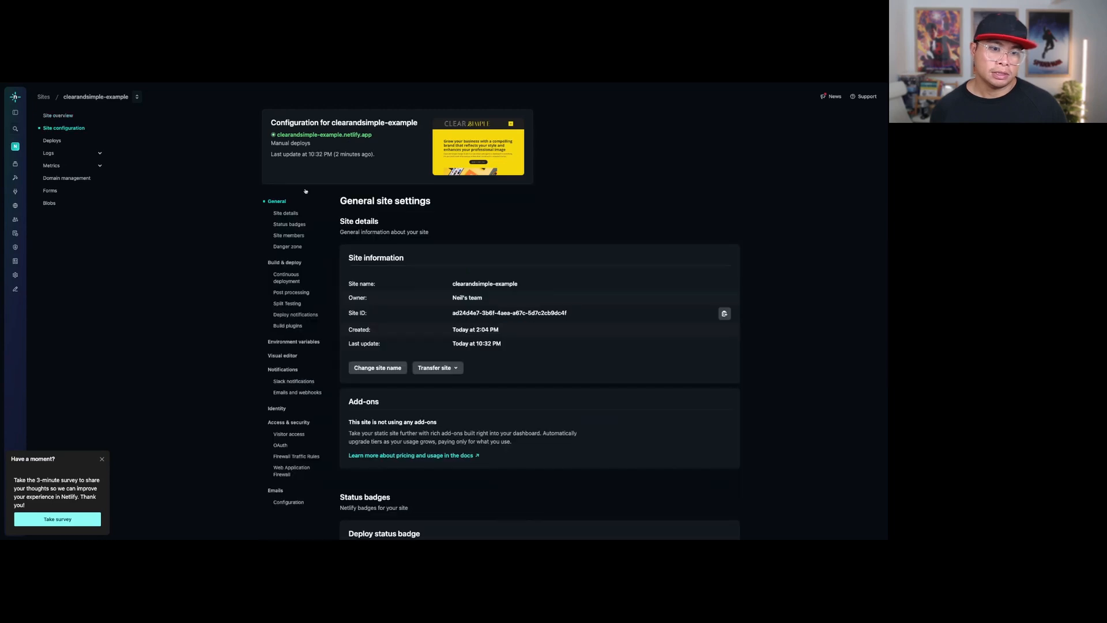
click(378, 367)
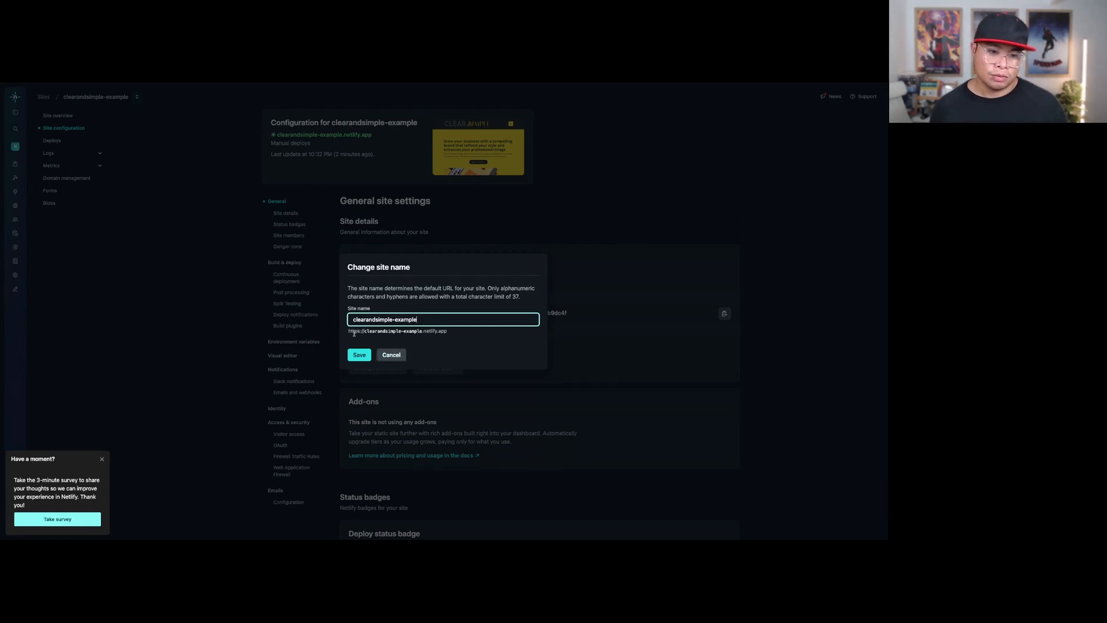
click(394, 355)
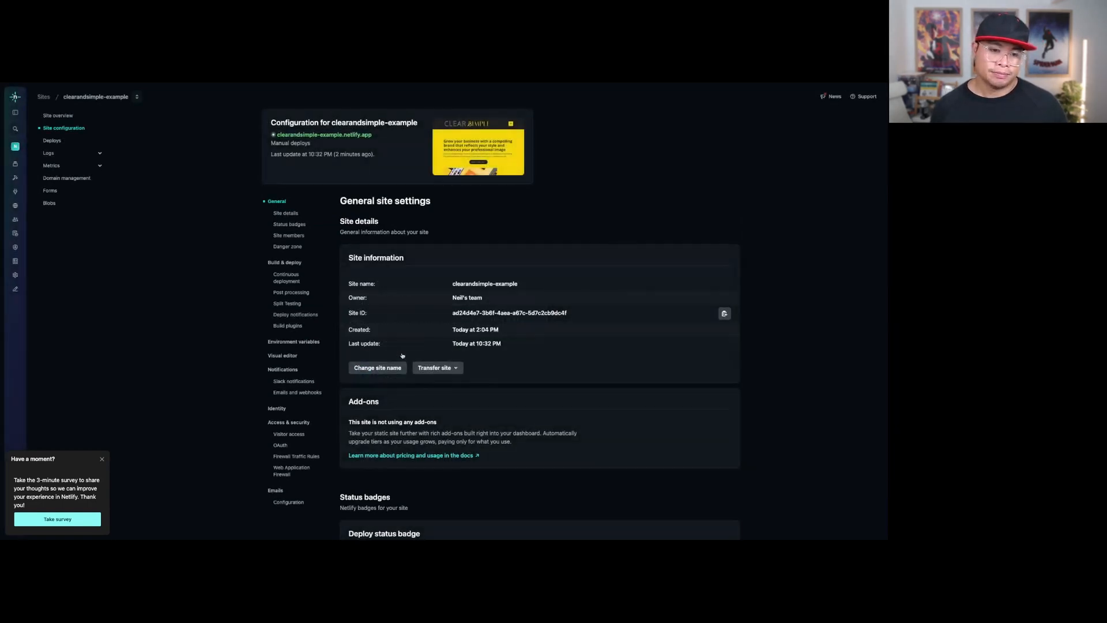
Verify createwithneil.com as an already owned domain and add it to the clearandsimple-example site
click(67, 178)
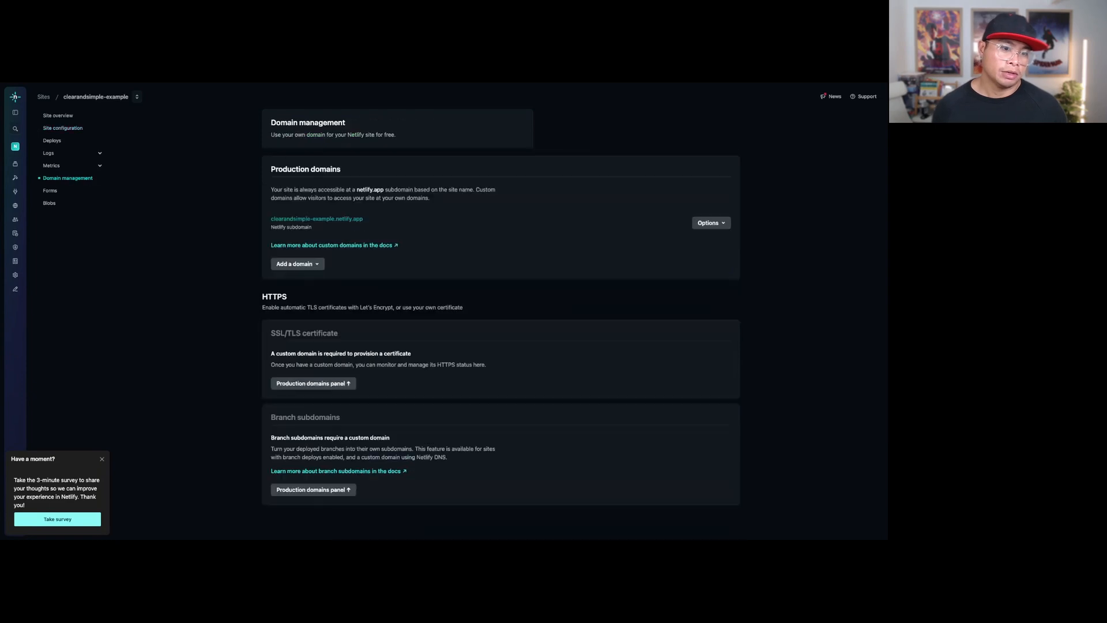
click(302, 265)
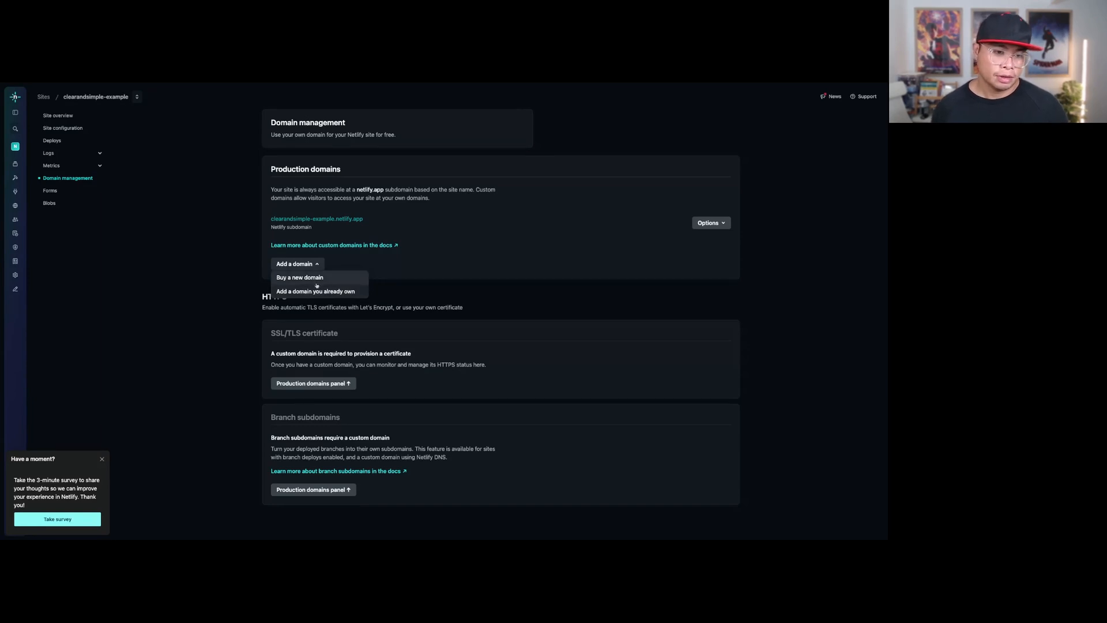
click(280, 292)
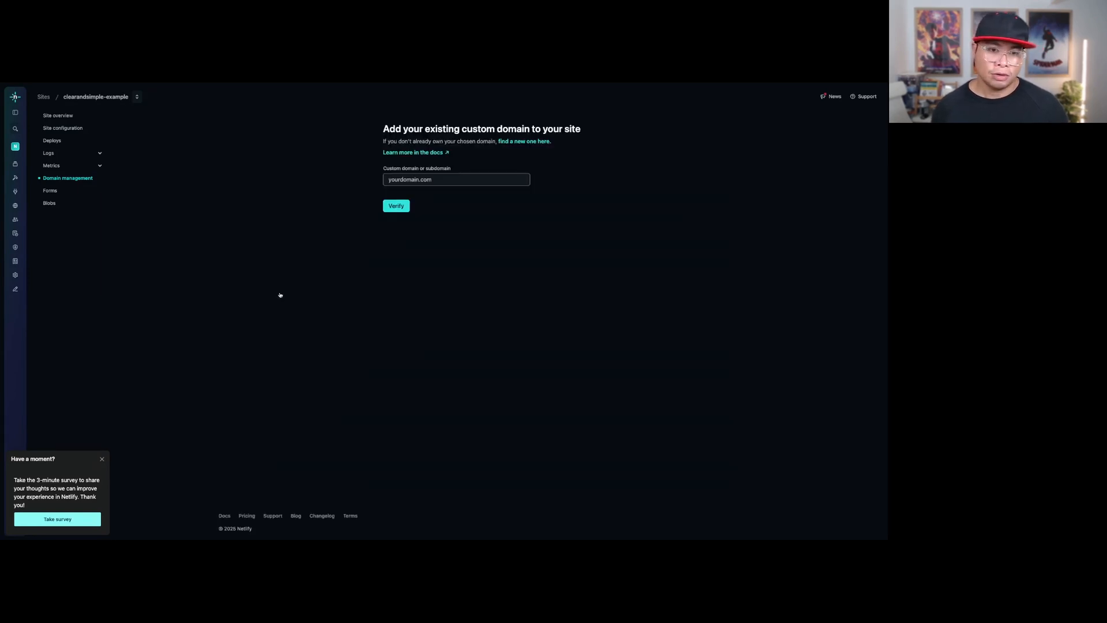
click(436, 183)
text(crfeate)
text(eatewith)
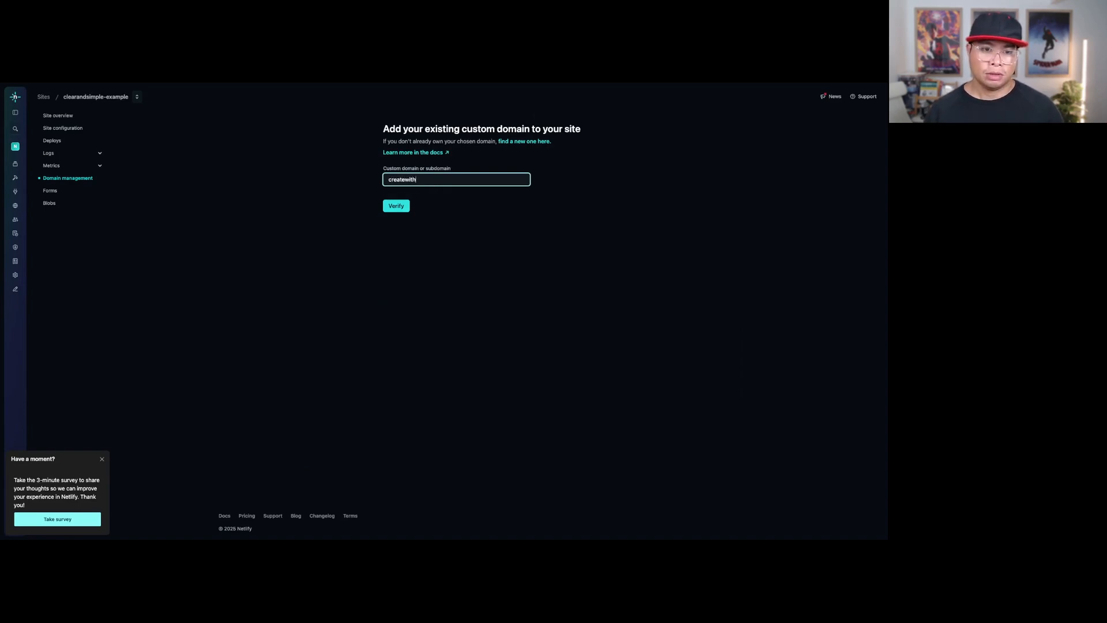
text(neil.com)
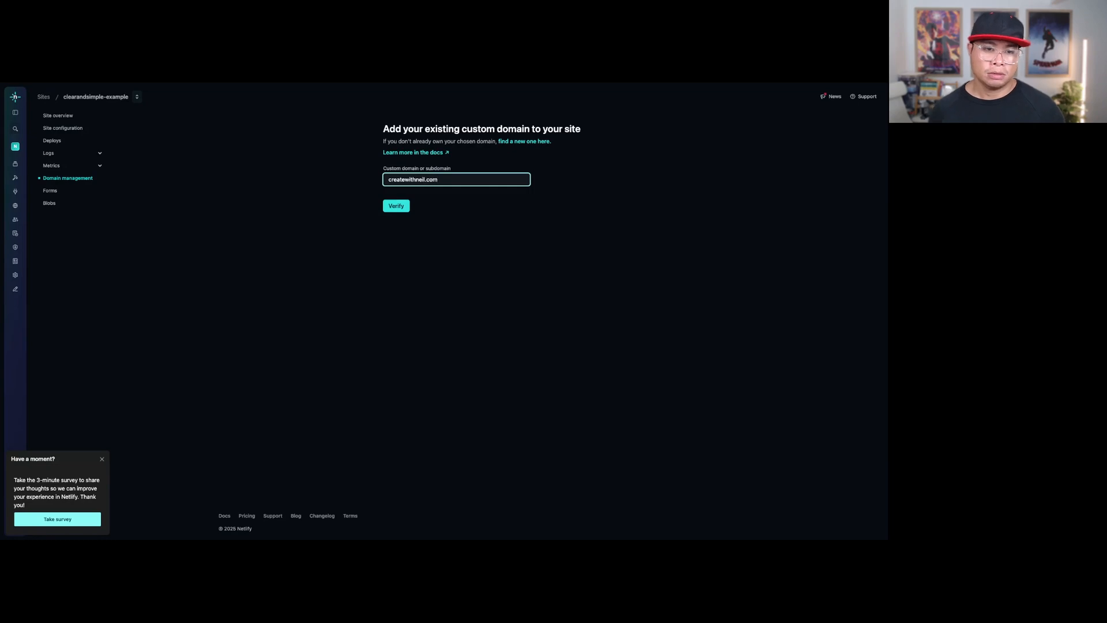
click(403, 208)
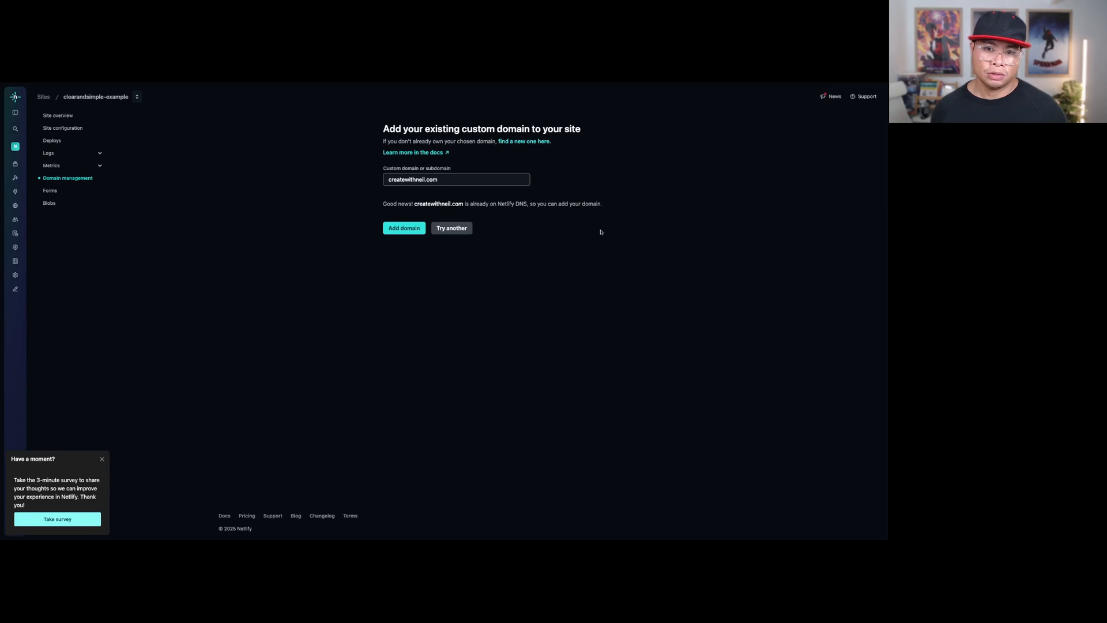
click(405, 229)
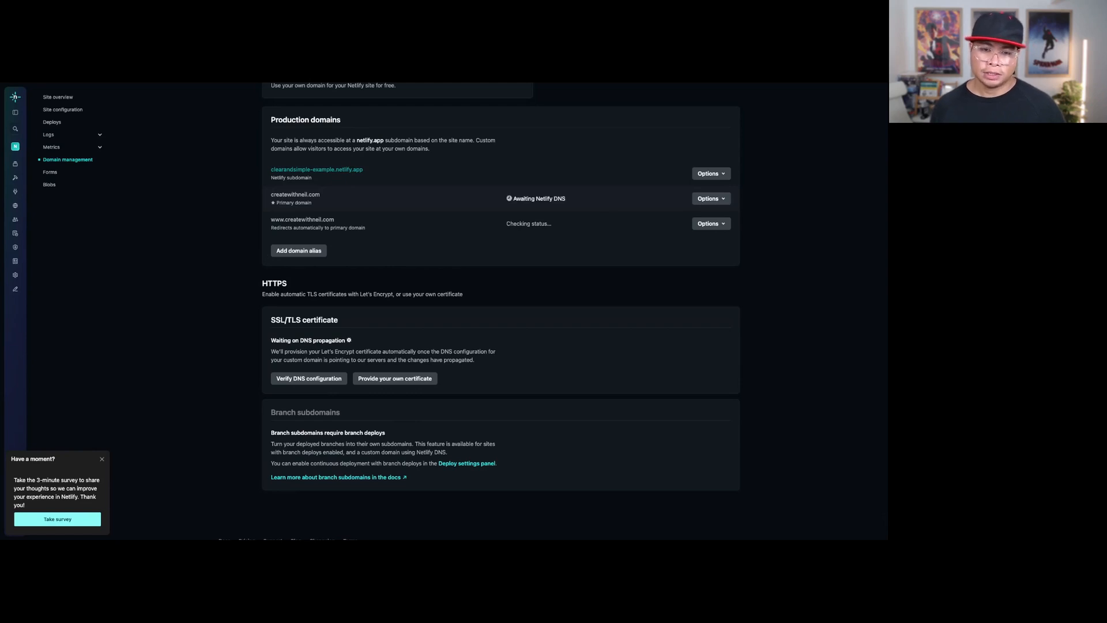
Open the DNS panel of the primary domain createwithneil.com and review its DNS records and name servers
click(711, 198)
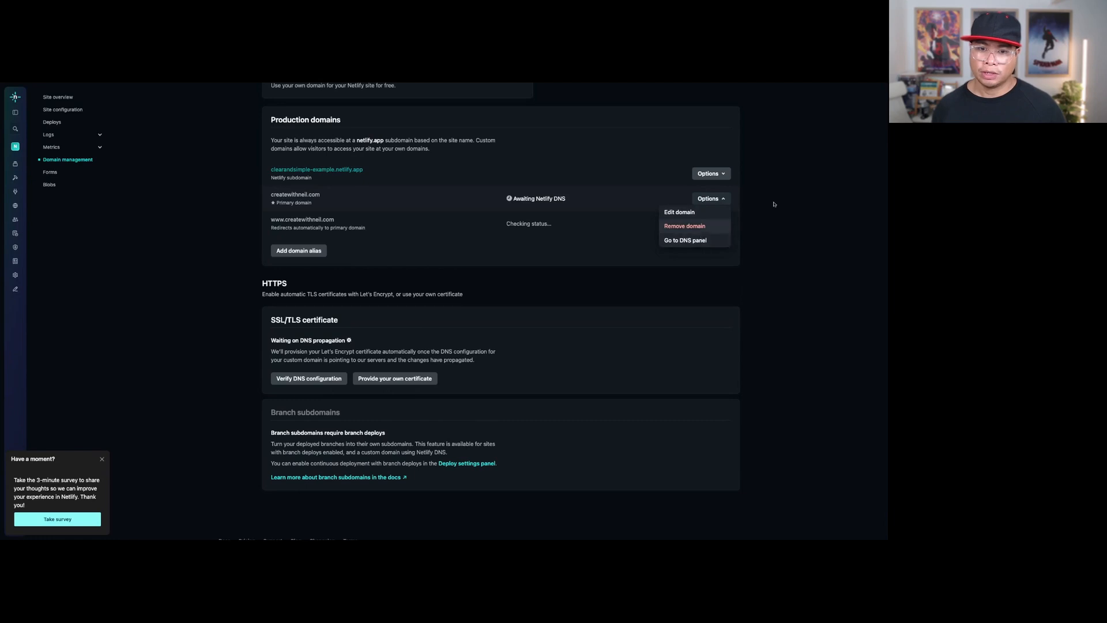
click(710, 223)
click(710, 223)
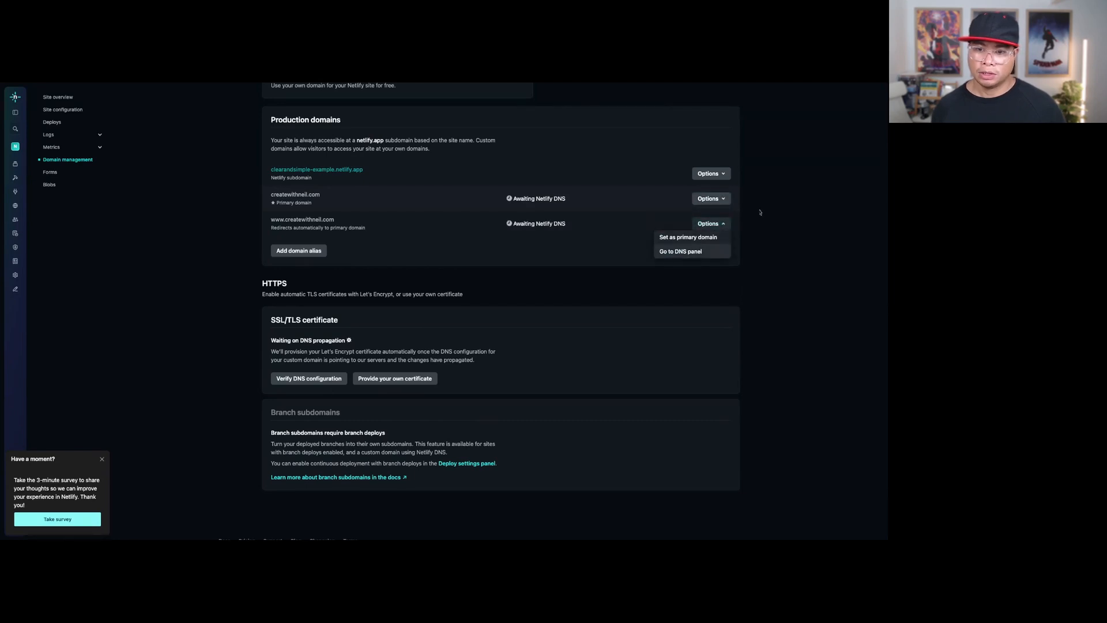
click(776, 203)
click(722, 199)
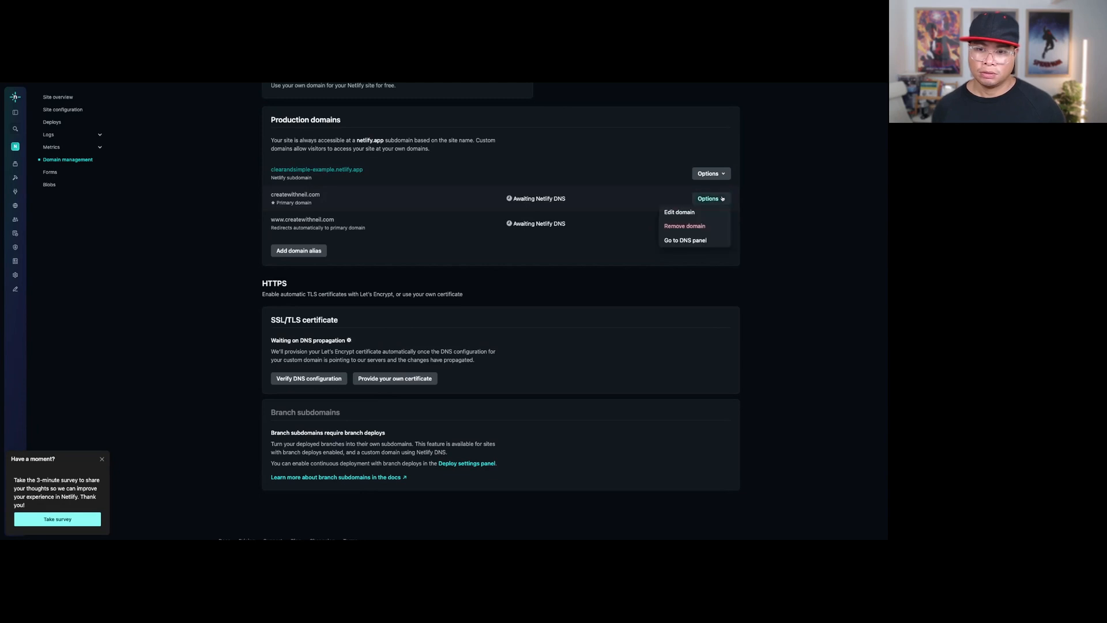
click(685, 240)
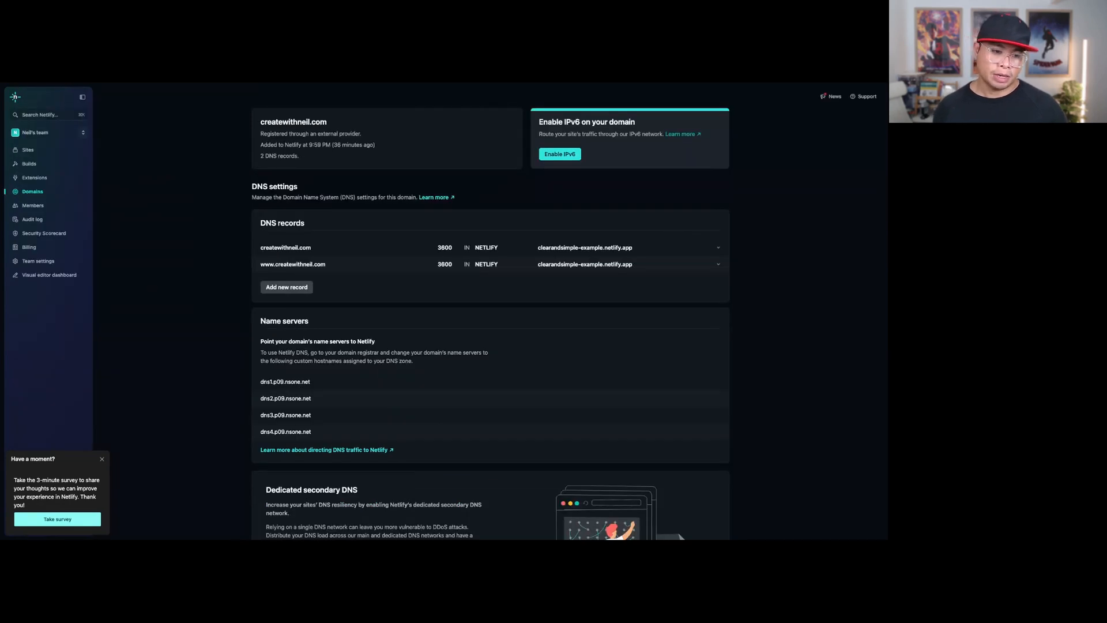
scroll(263, 260, down, 1)
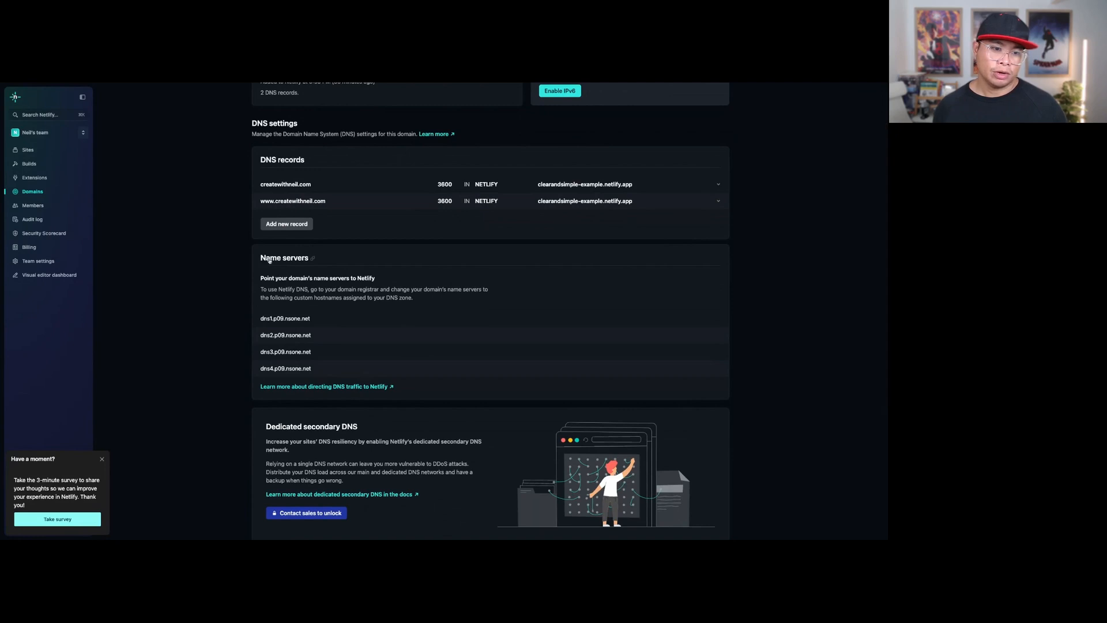
scroll(395, 313, down, 1)
scroll(395, 313, up, 2)
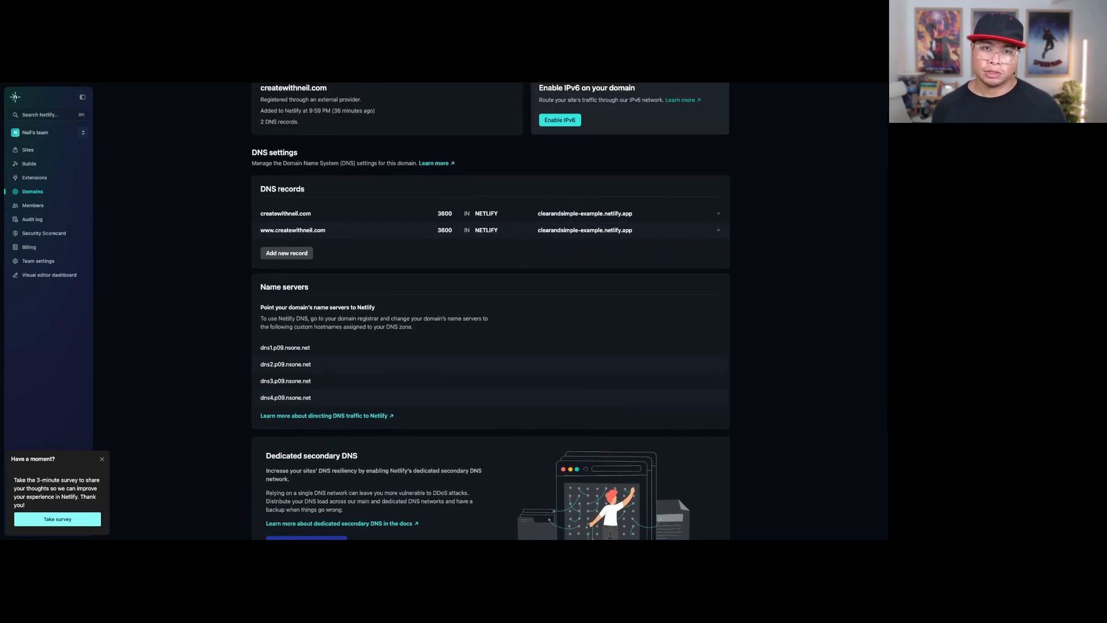
scroll(320, 314, down, 1)
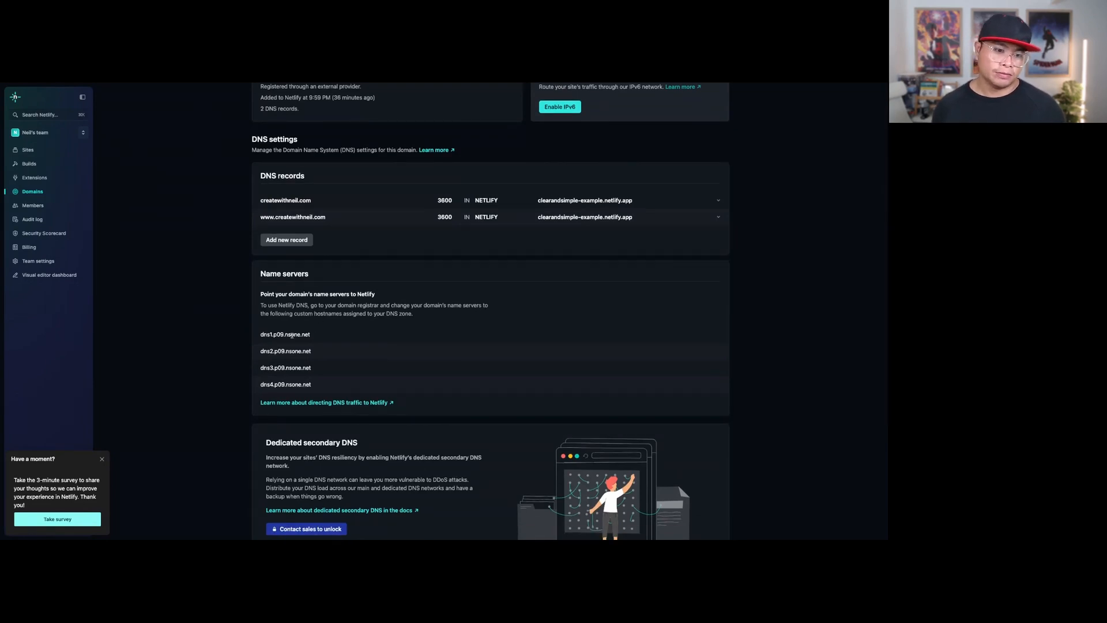
Copy the name server dns1.p09.nsone.net and paste it into all four custom nameserver entries of createwithneil.com on Namecheap
triple_click(332, 337)
key(super+c)
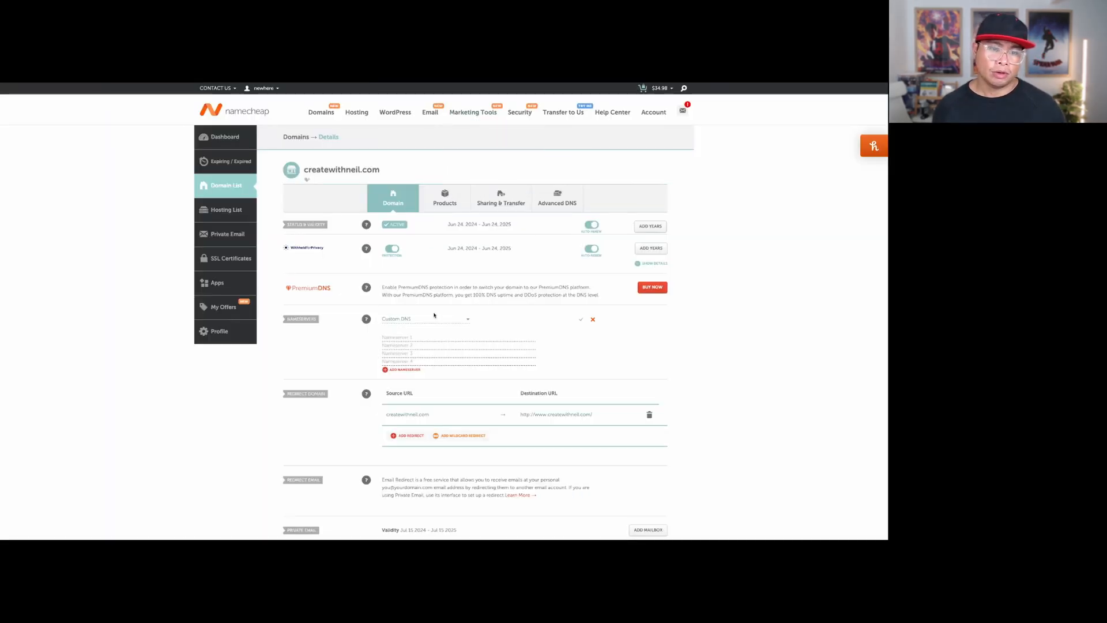
click(428, 340)
key(super+v)
click(428, 346)
key(super+v)
click(427, 353)
key(super+v)
key(super+v)
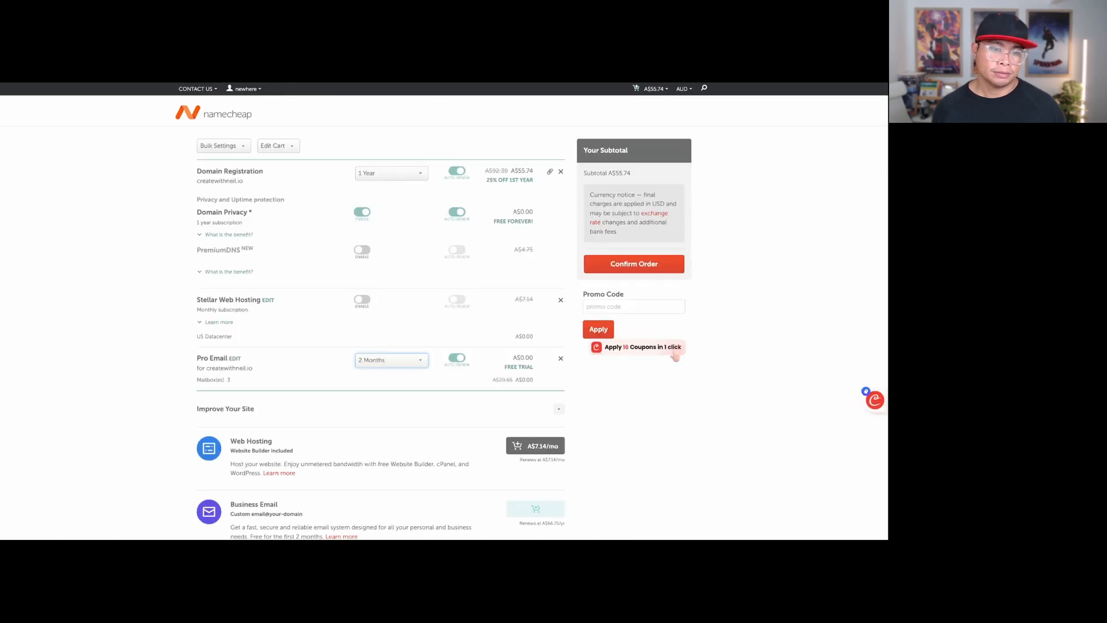
Change the second to fourth nameservers to dns2.p09.nsone.net, dns3.p09.nsone.net and dns4.p09.nsone.net, and save the nameserver settings
mouse_move(230, 91)
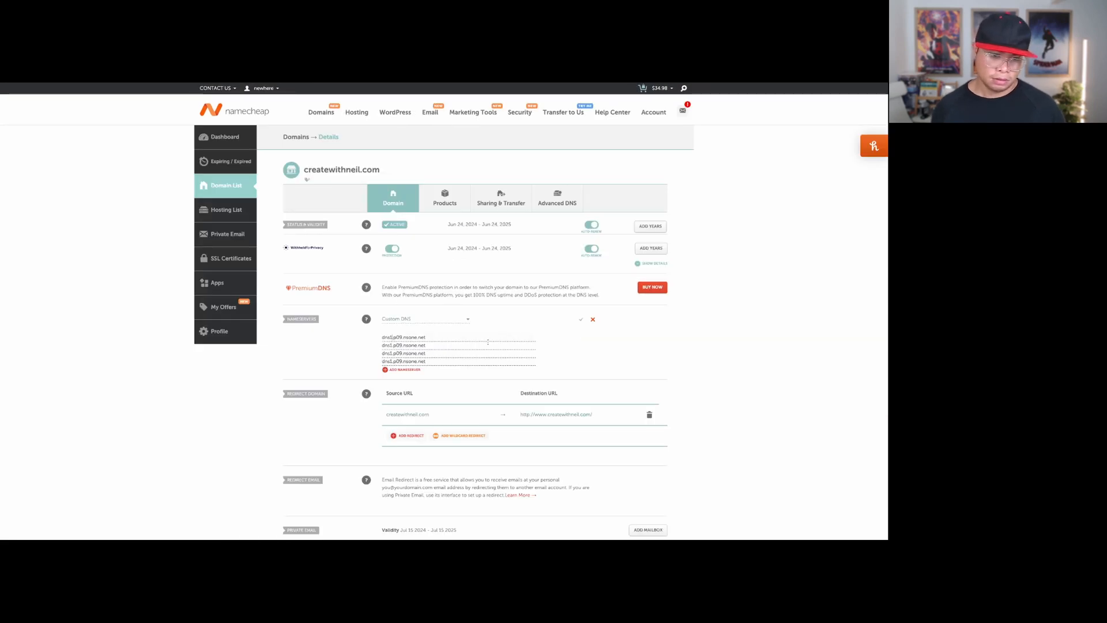
key(BackSpace)
text(2)
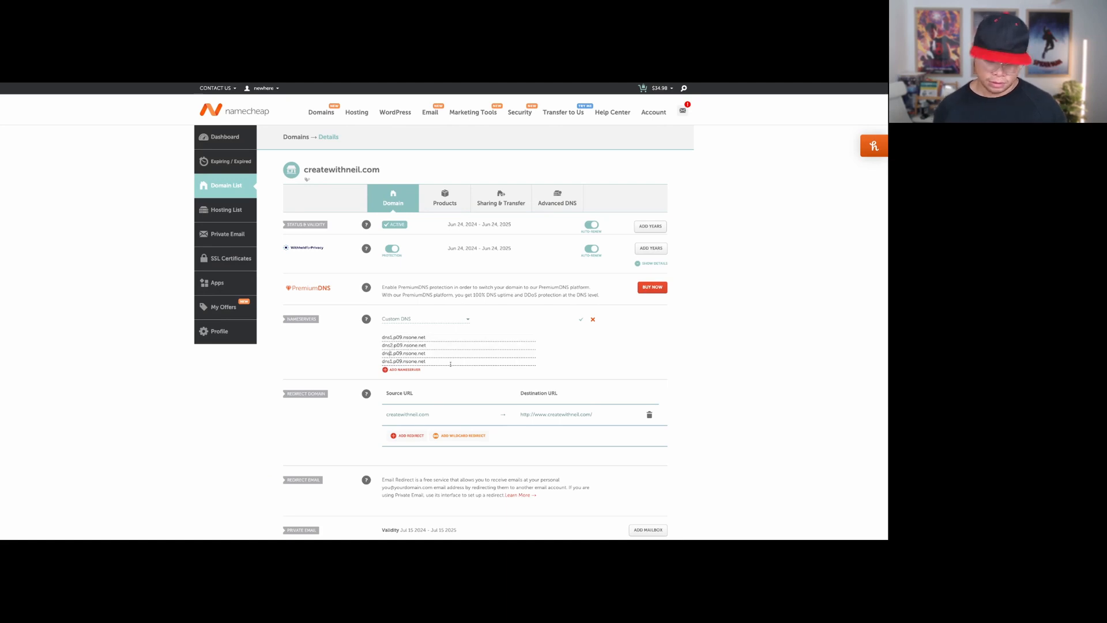
text(3)
key(ctrl+z)
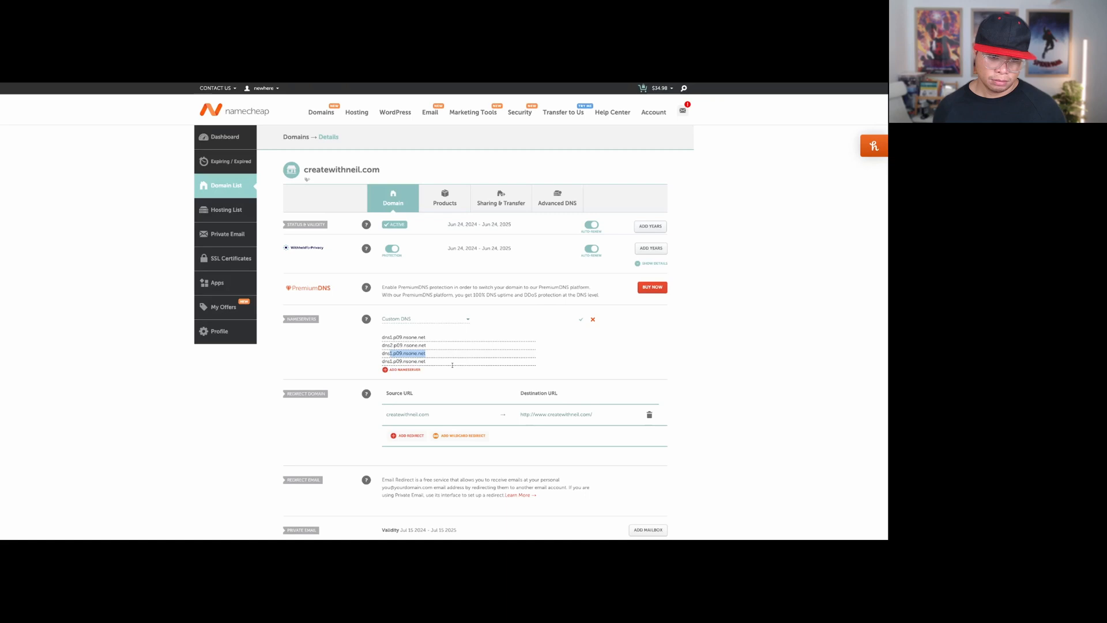
key(Left)
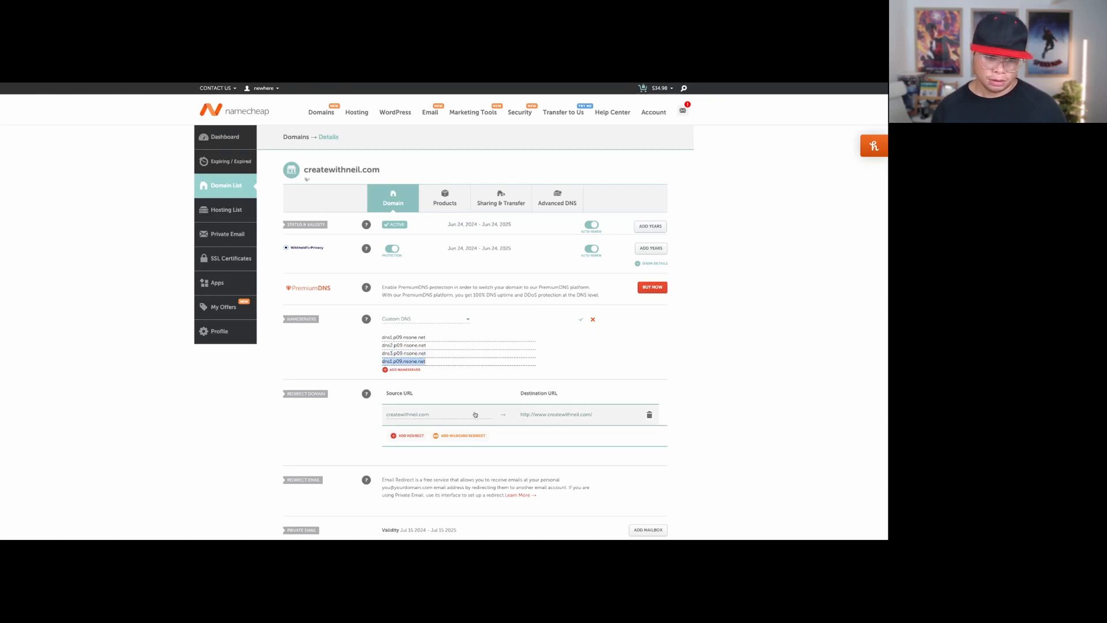
key(Delete)
text(4)
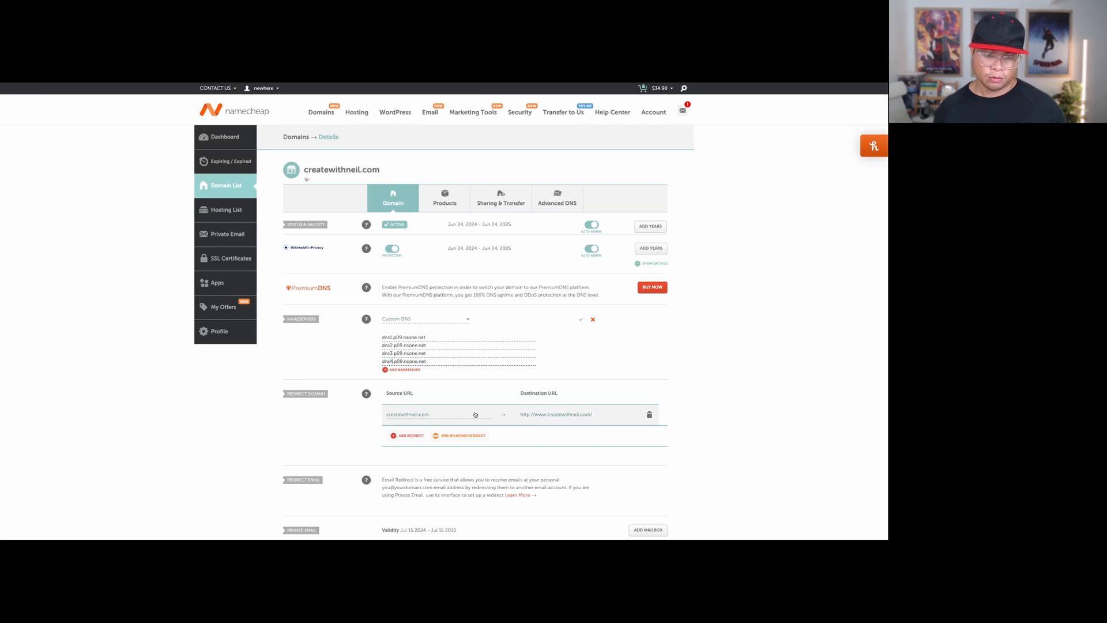
click(583, 321)
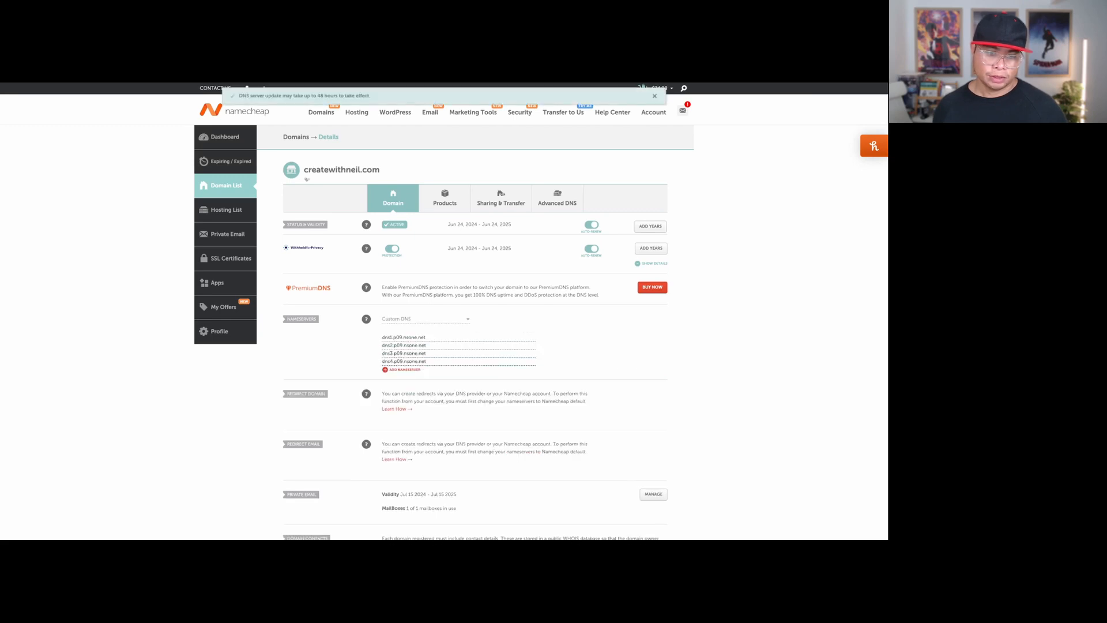
Return to Netlify and review the DNS records and name servers listed for createwithneil.com
scroll(361, 84, down, 1)
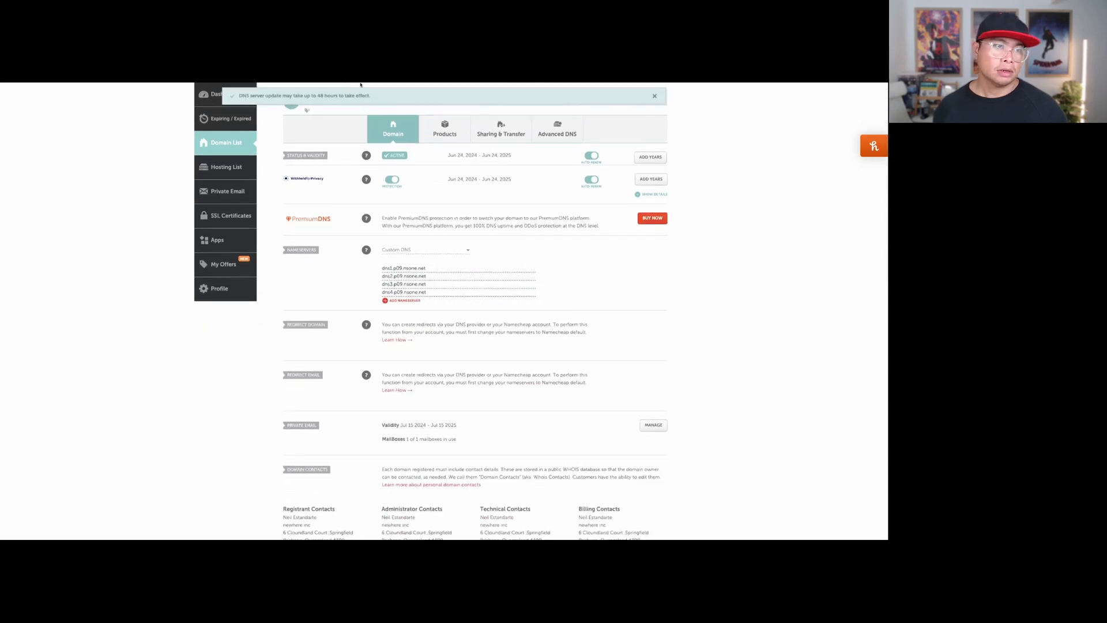
key(ctrl+Tab)
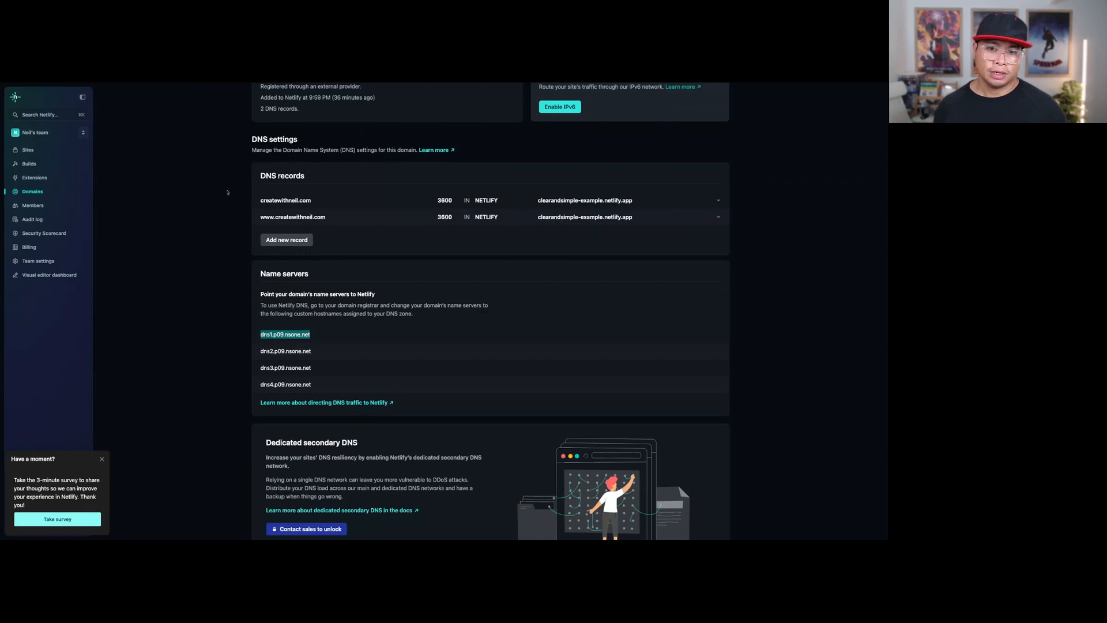
scroll(459, 215, up, 1)
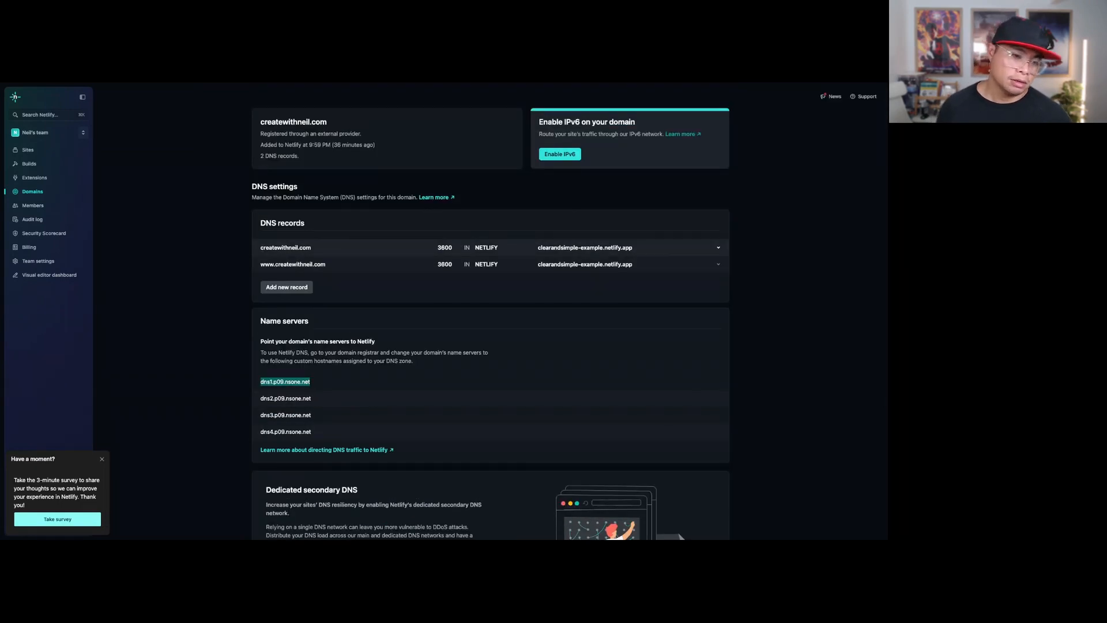
scroll(490, 312, down, 2)
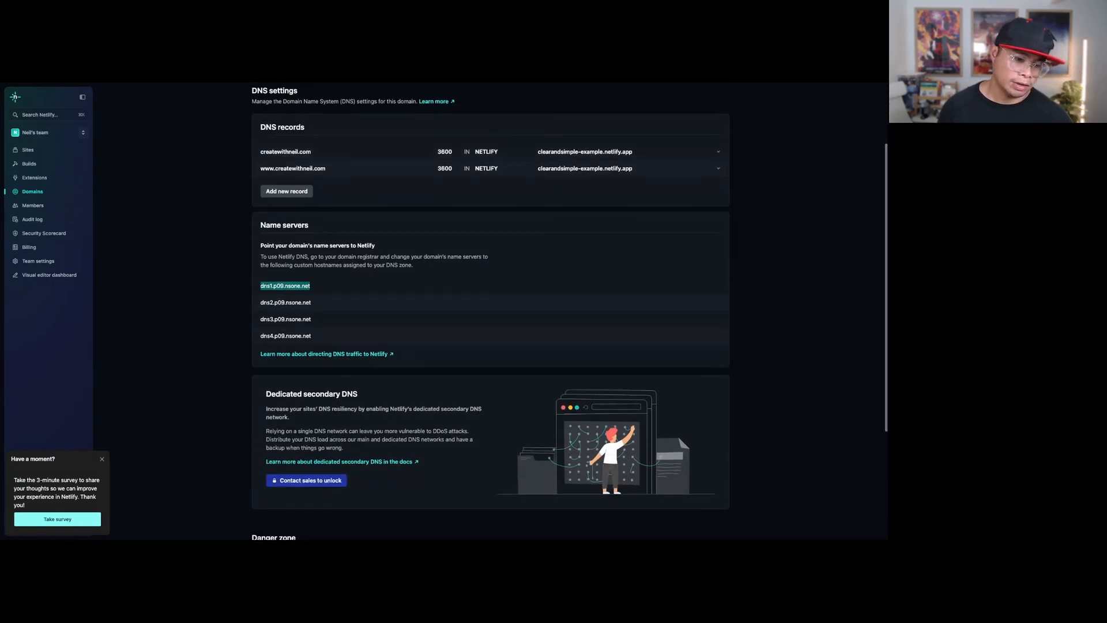
scroll(490, 312, up, 2)
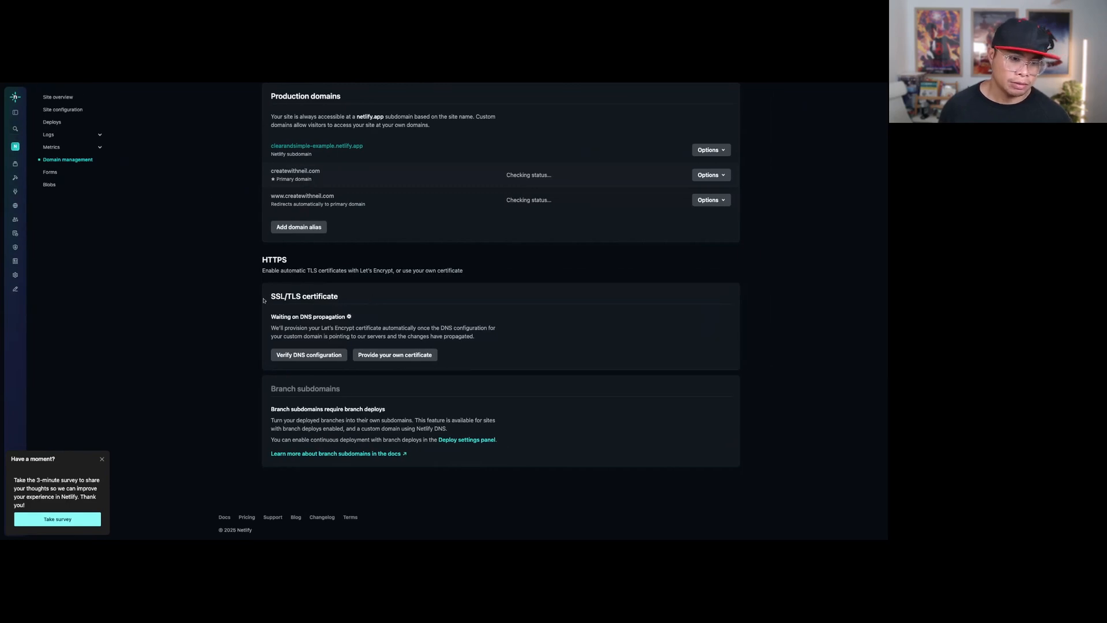
Check the production domains in the site's domain management and verify the DNS configuration for the SSL/TLS certificate
scroll(493, 210, up, 2)
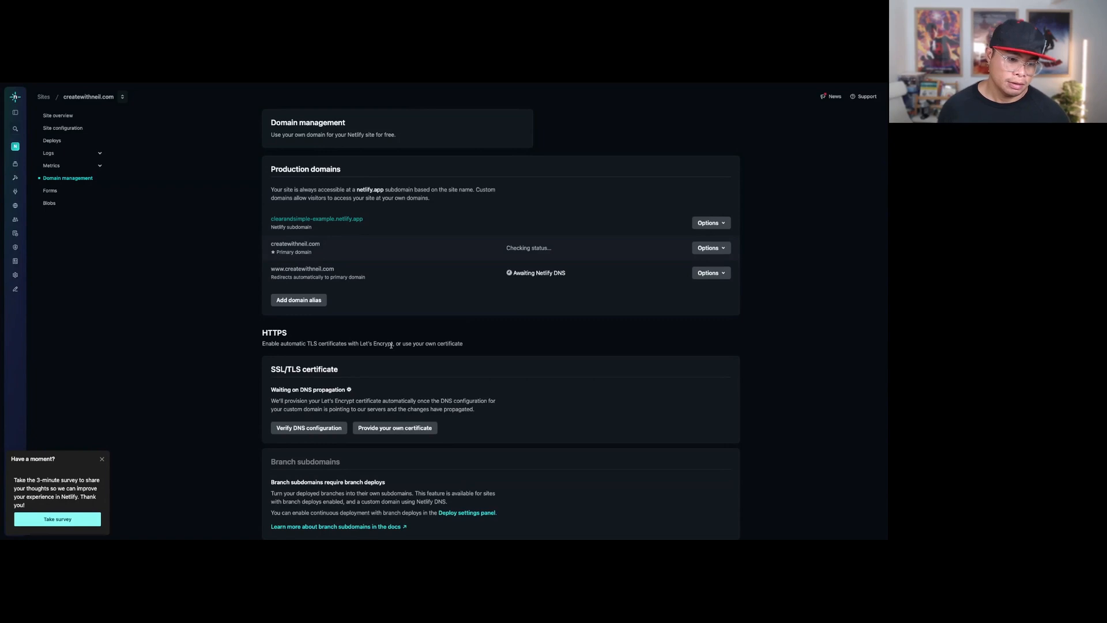
scroll(391, 345, down, 1)
scroll(271, 303, down, 1)
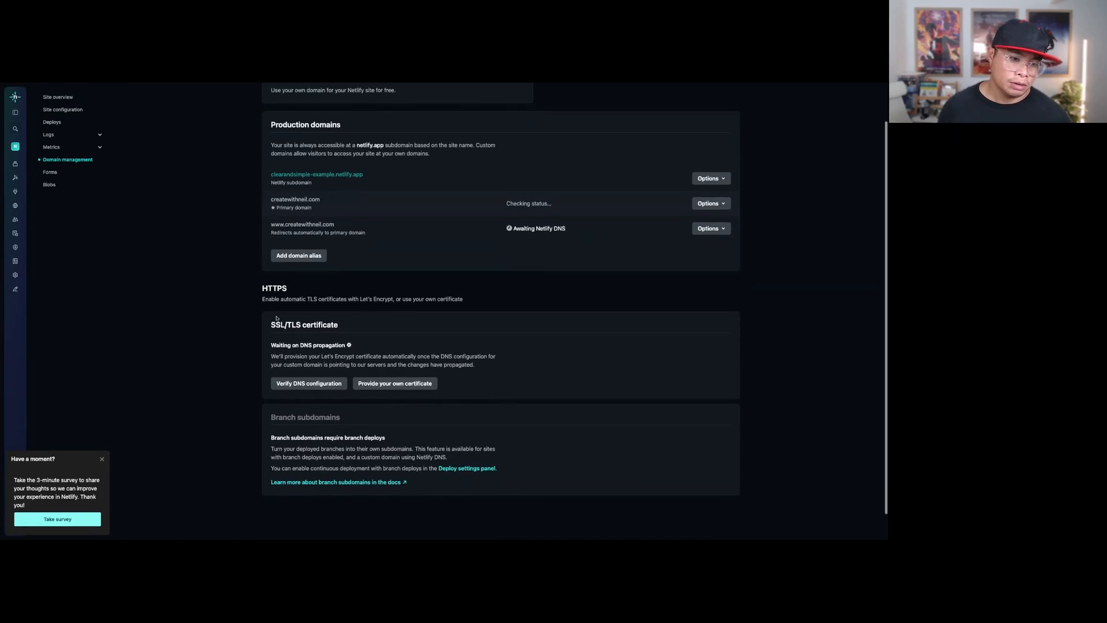
scroll(386, 364, down, 2)
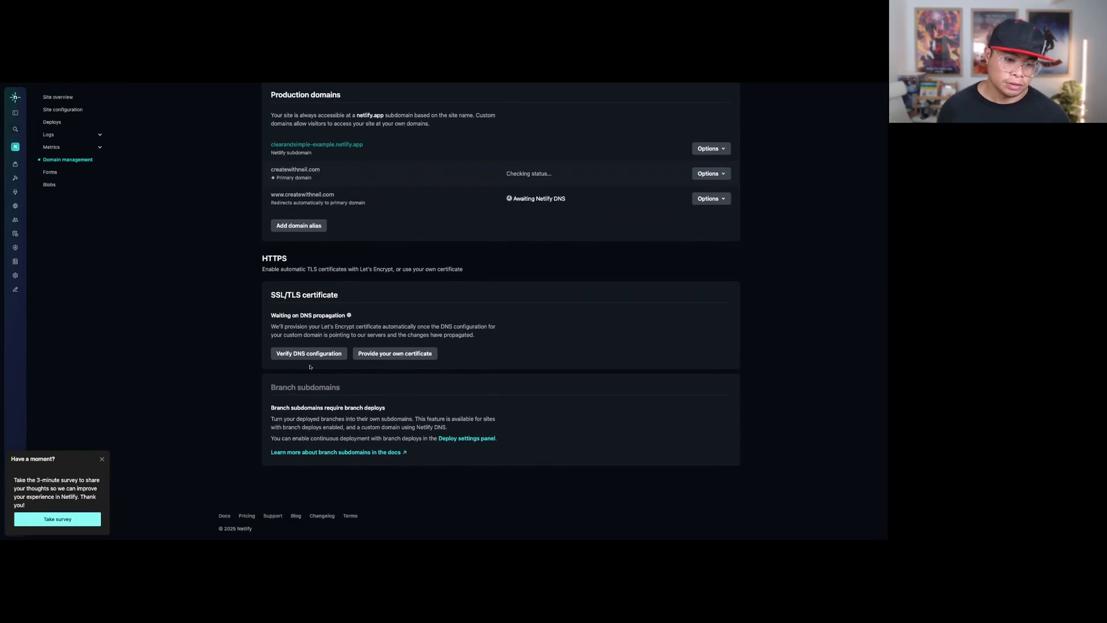
click(293, 358)
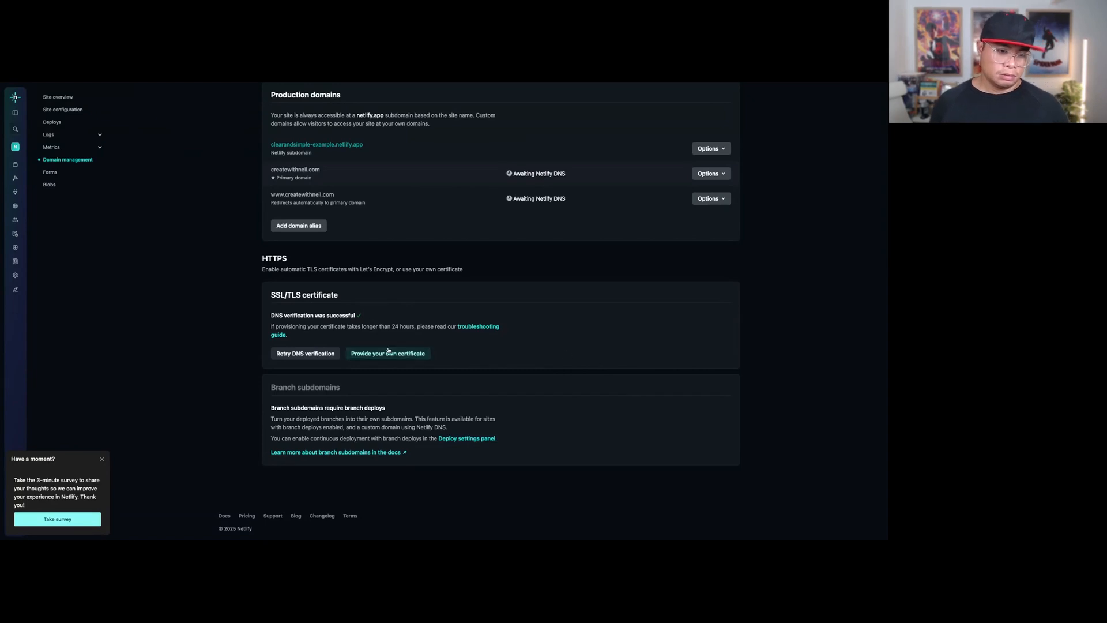
Open the live site at createwithneil.com and look through its home page down to the Projects section
scroll(389, 350, up, 1)
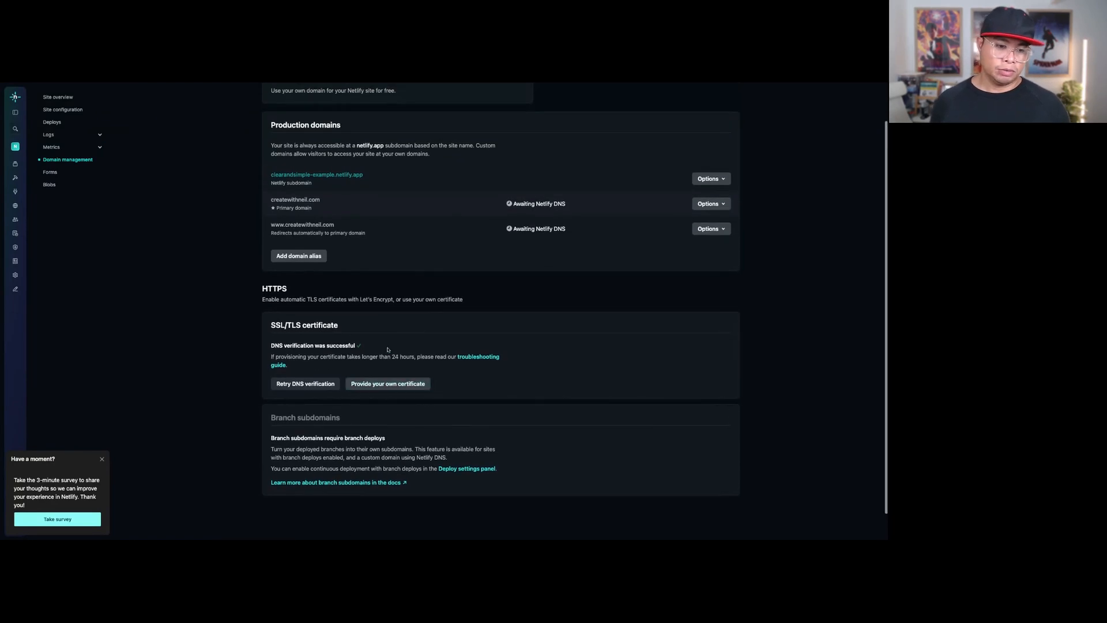
scroll(468, 337, up, 2)
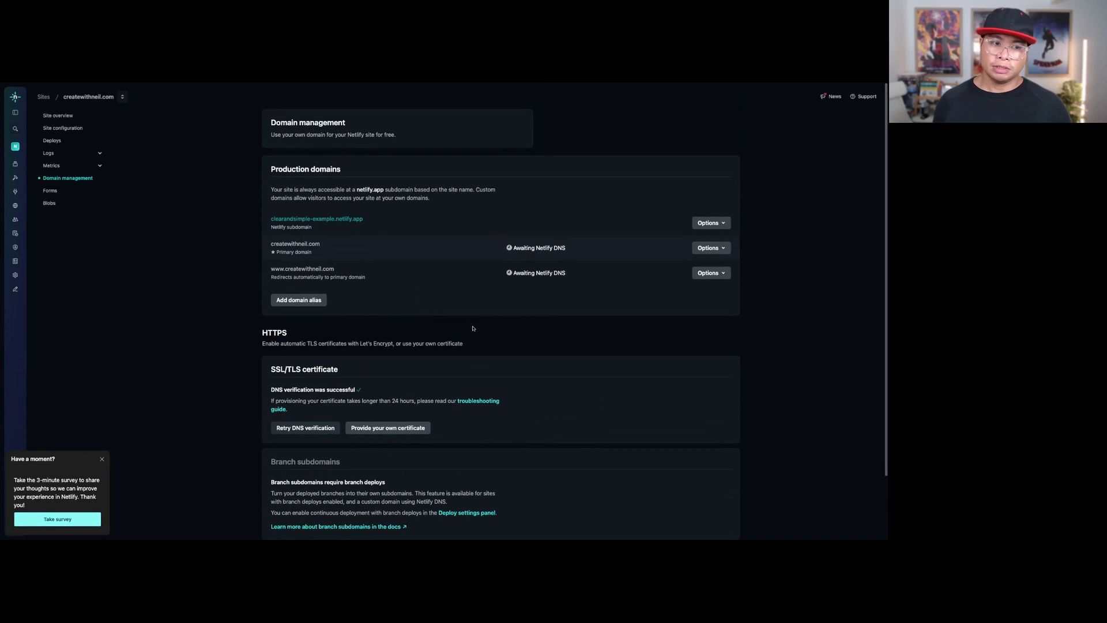
click(303, 244)
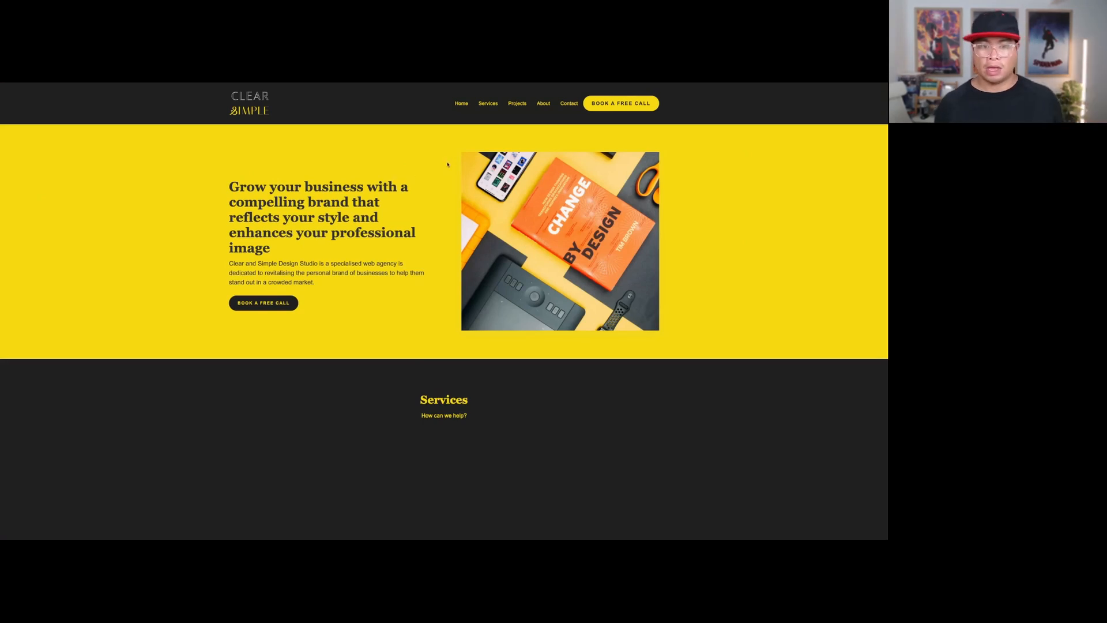
scroll(459, 160, down, 2)
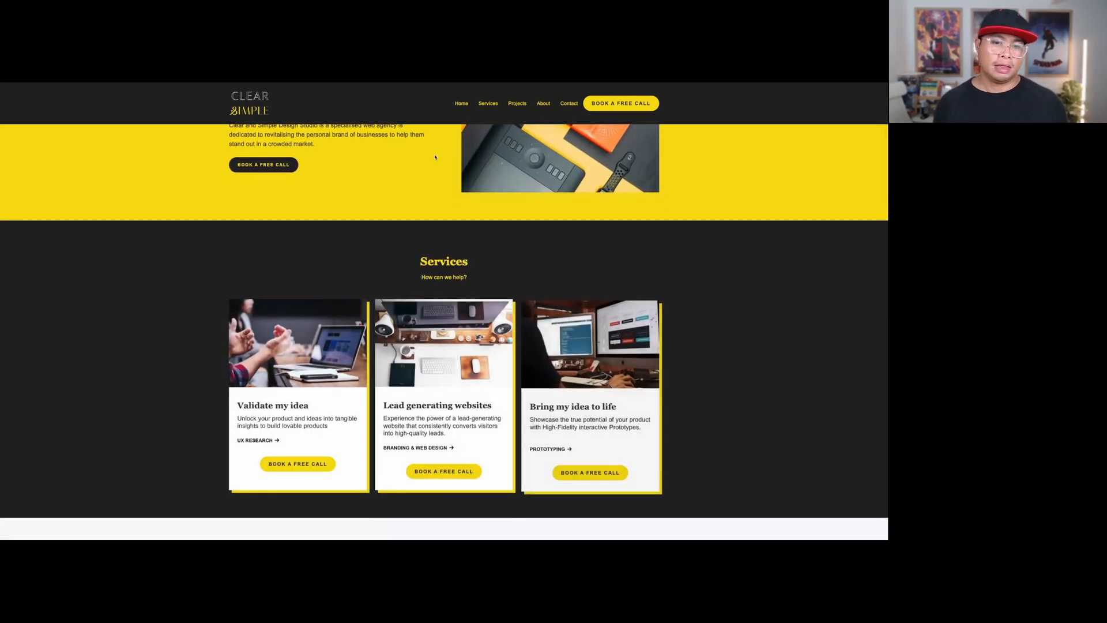
scroll(436, 157, down, 3)
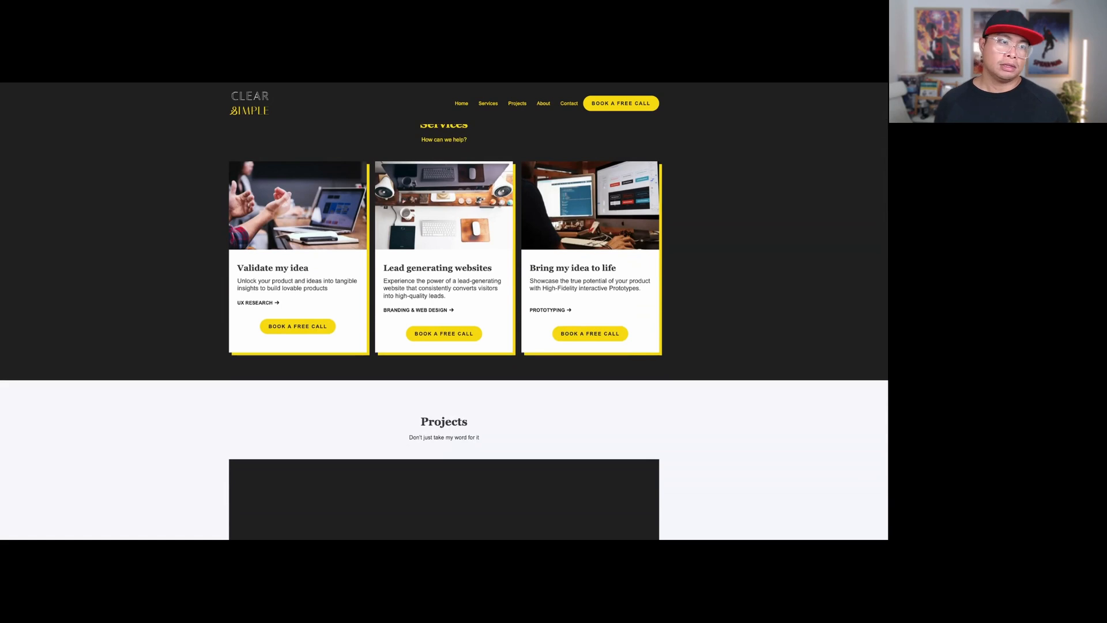